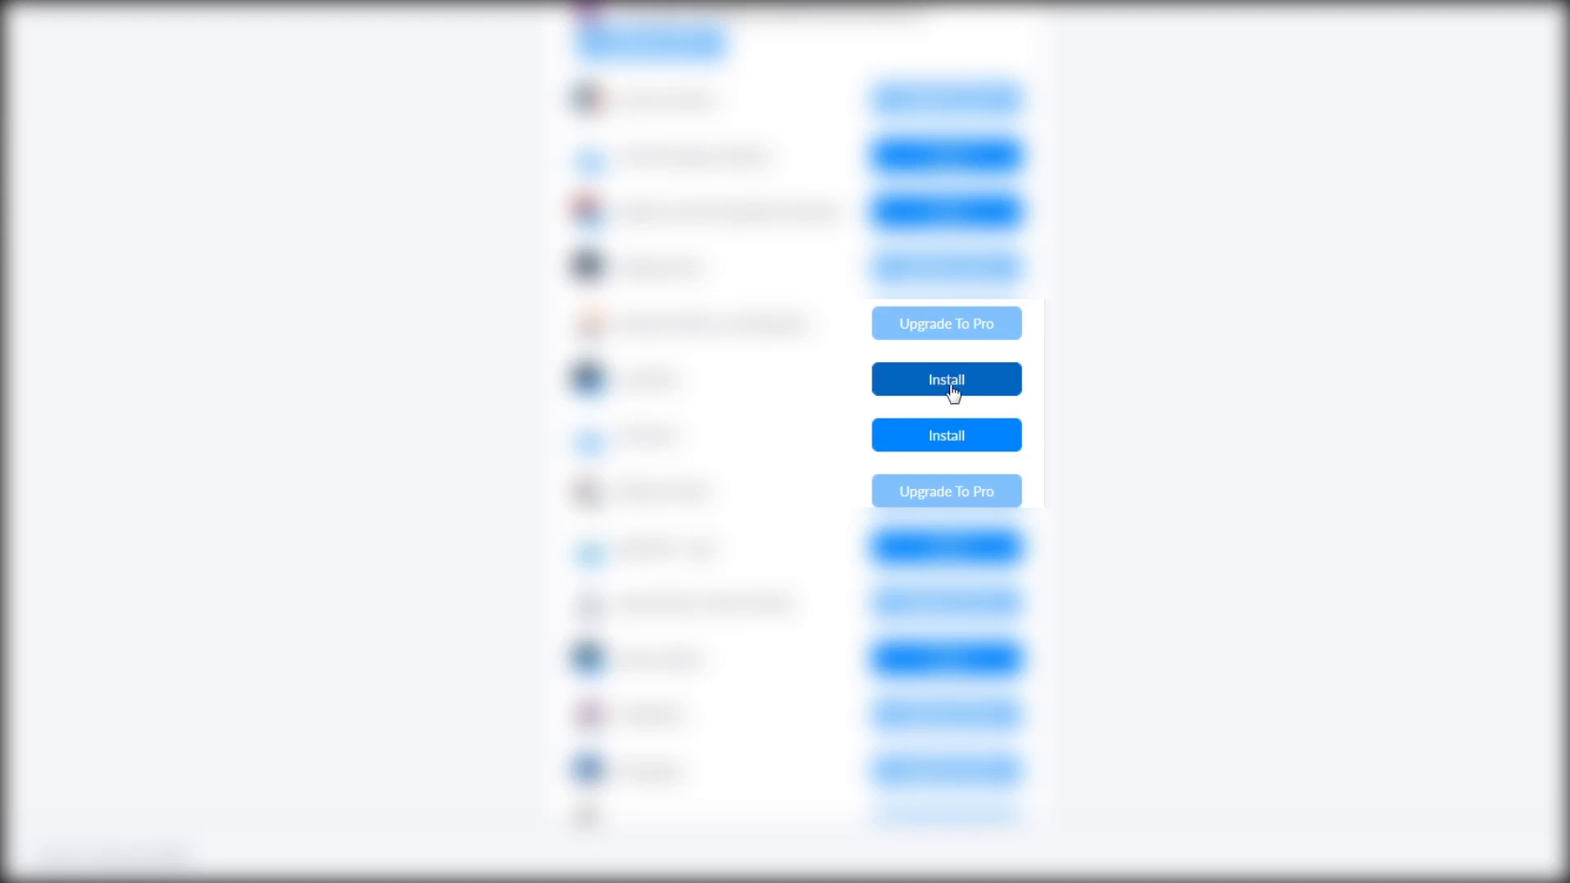
Install the Phone number verification app and go to its settings page
{"action": "left_click", "coordinate": [951, 381]}
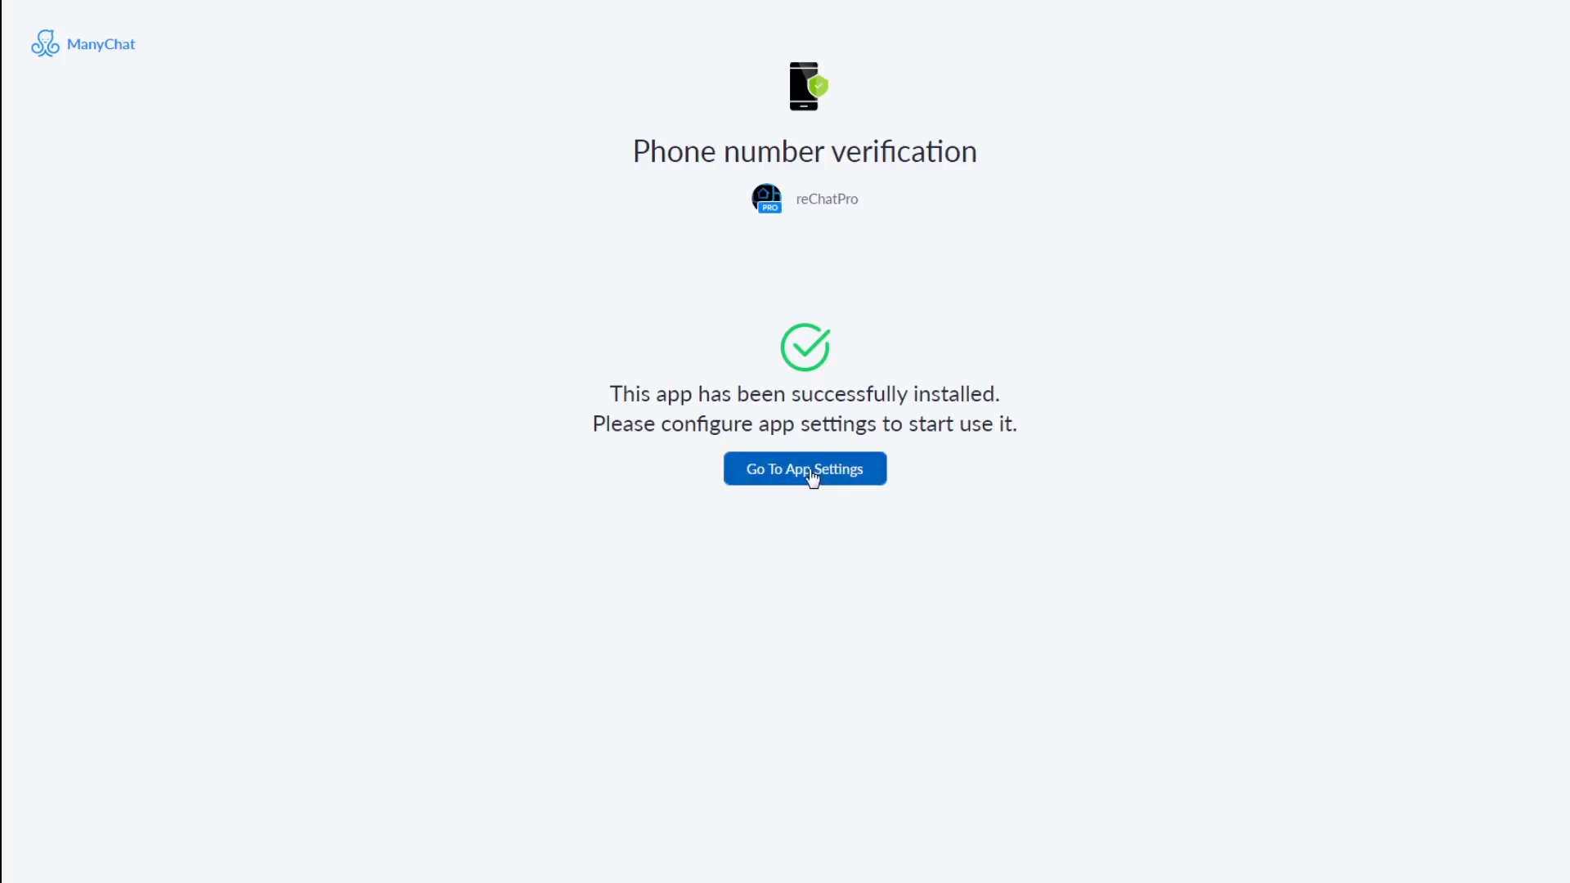
{"action": "left_click", "coordinate": [808, 474]}
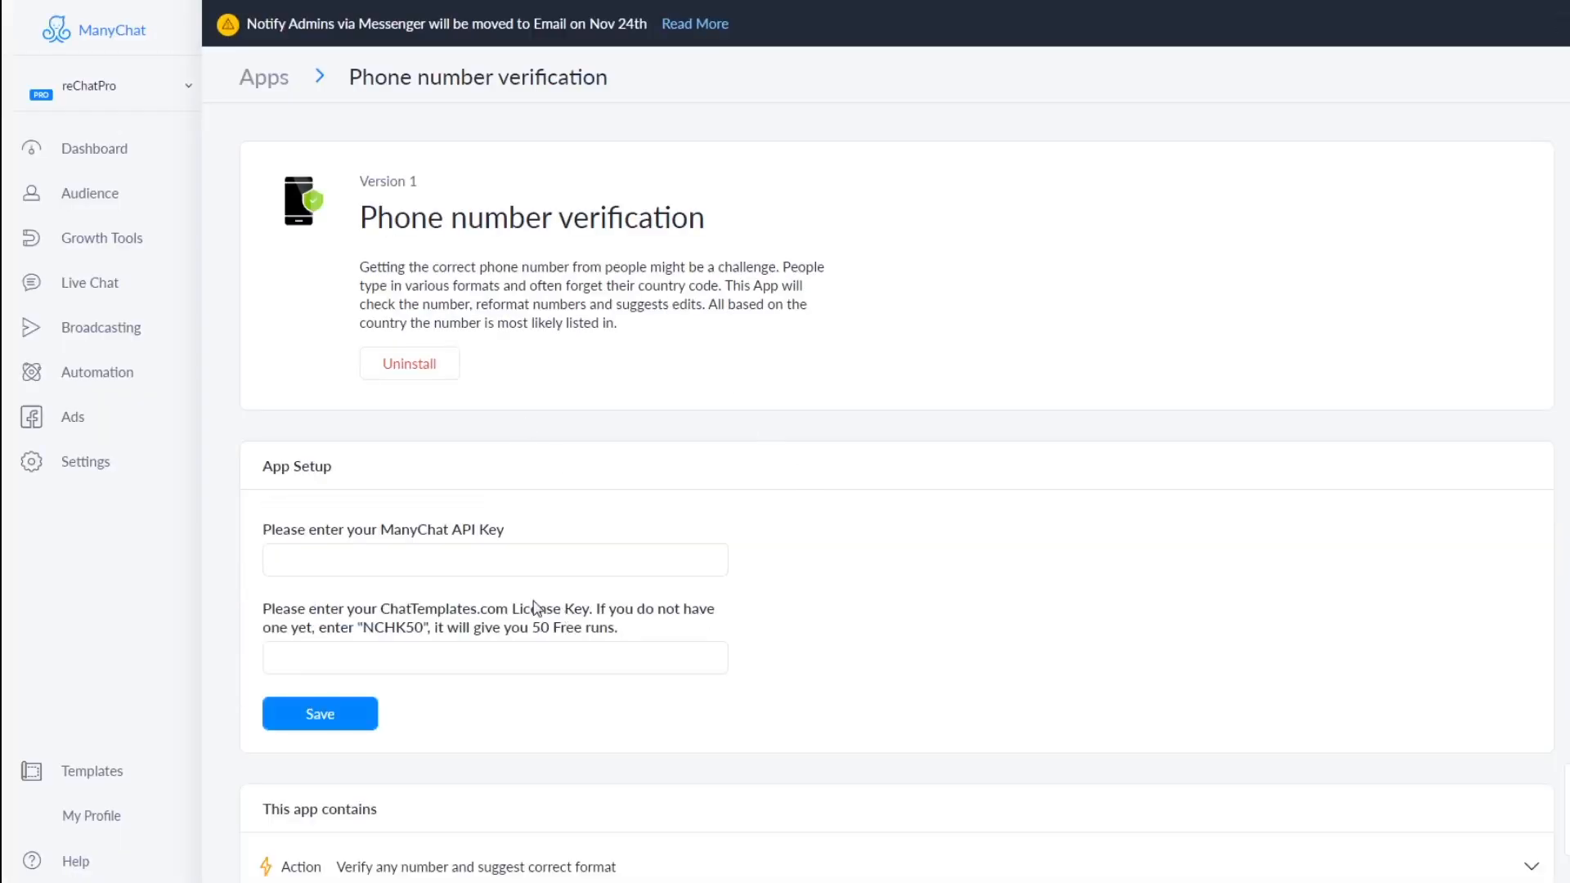
Enter the ManyChat API key and drag the free trial licence code into the License Key field
{"action": "left_click", "coordinate": [393, 546]}
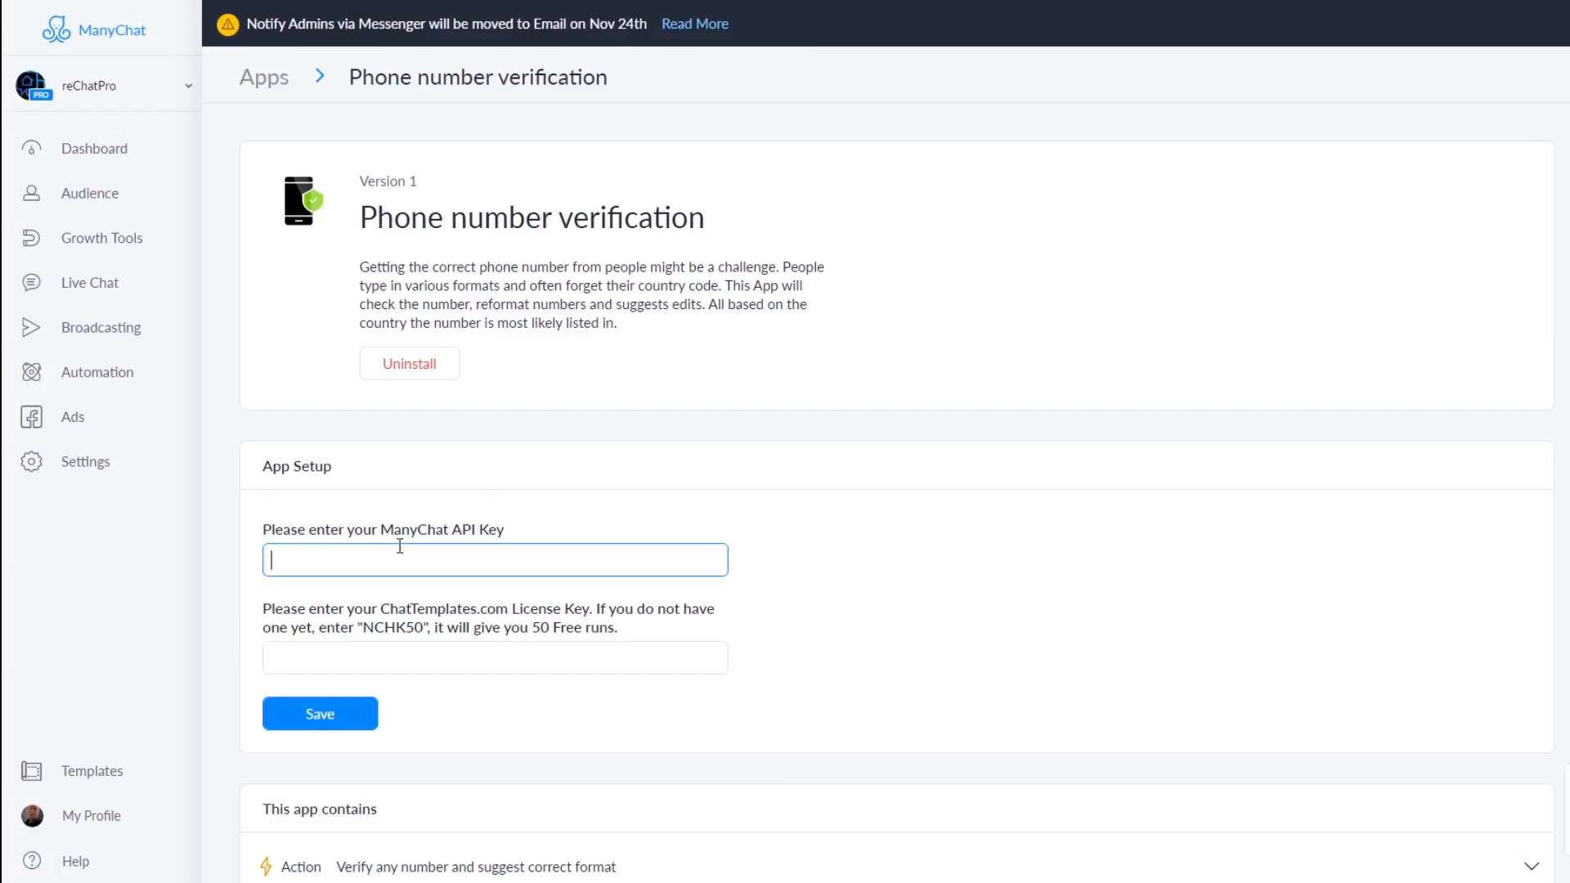
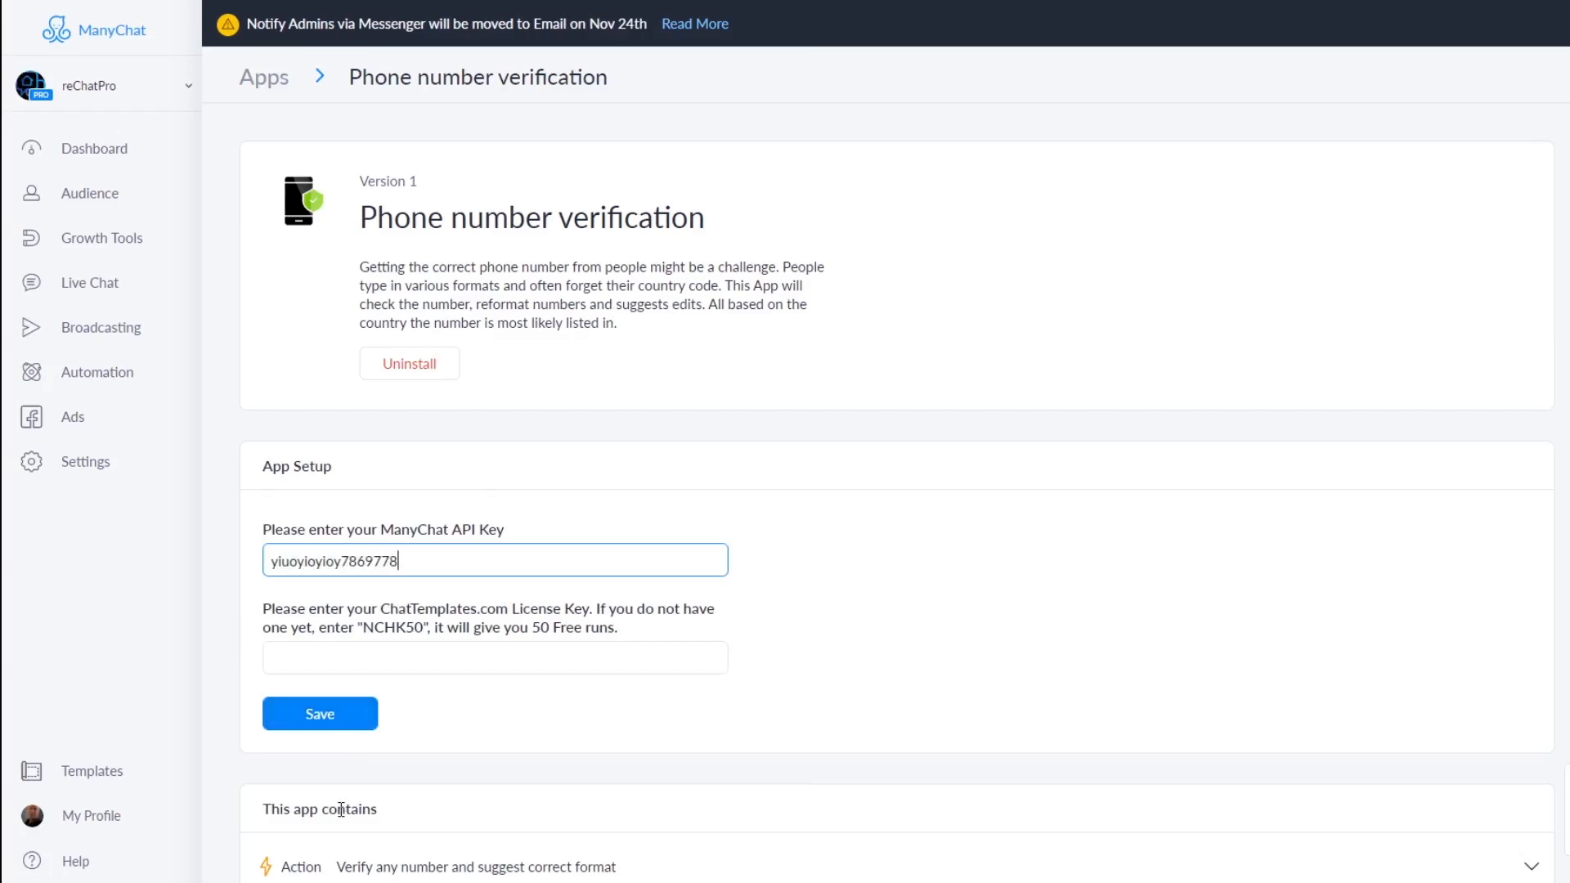
{"action": "left_click", "coordinate": [314, 656]}
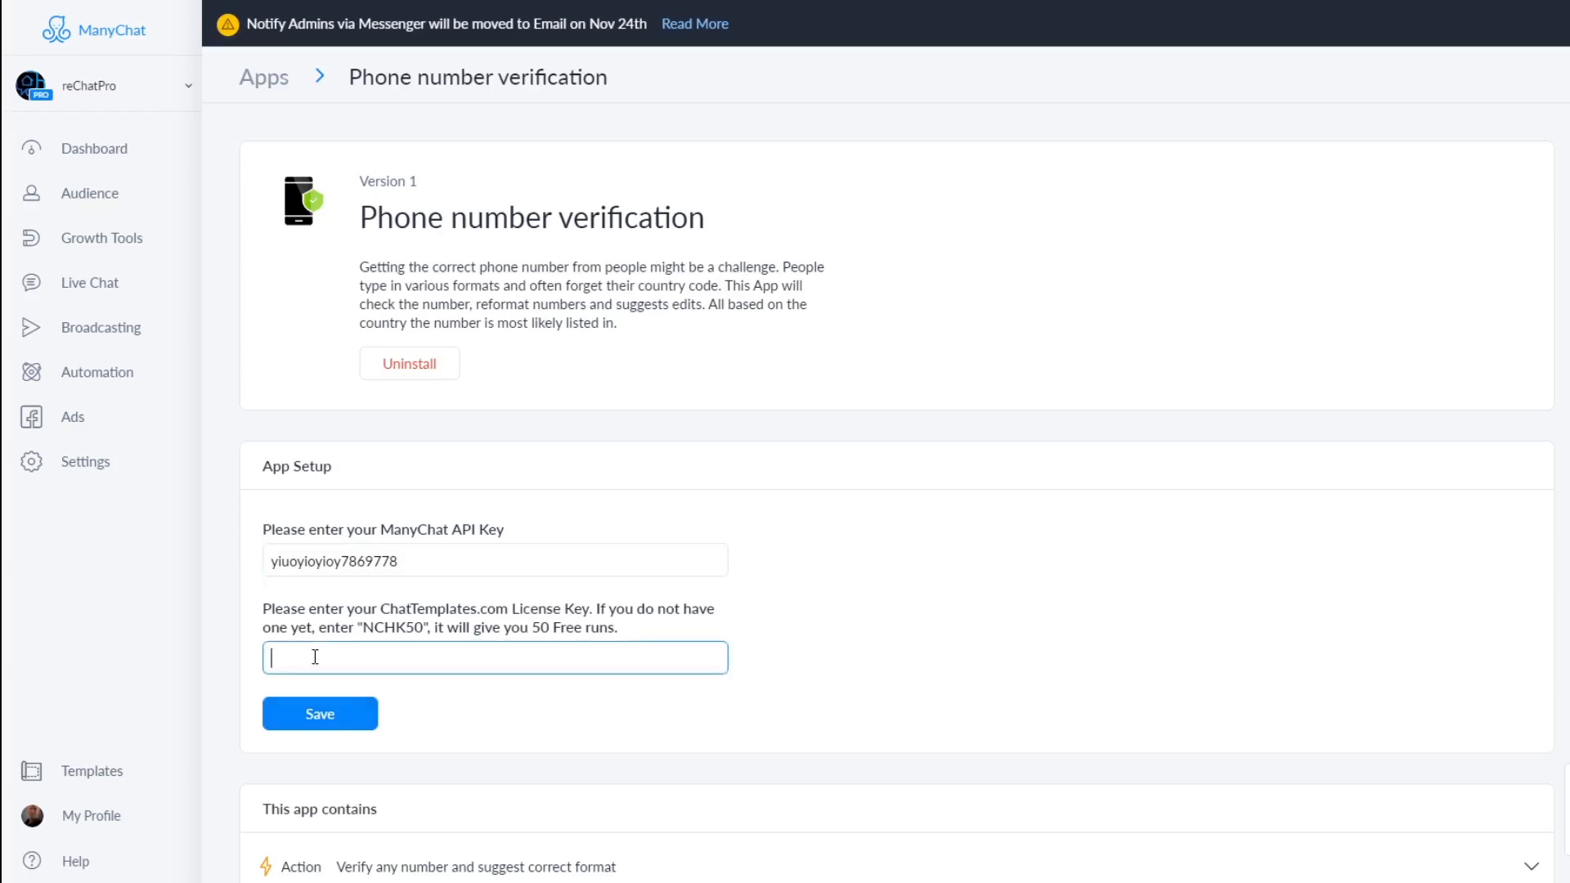
{"action": "double_click", "coordinate": [393, 633]}
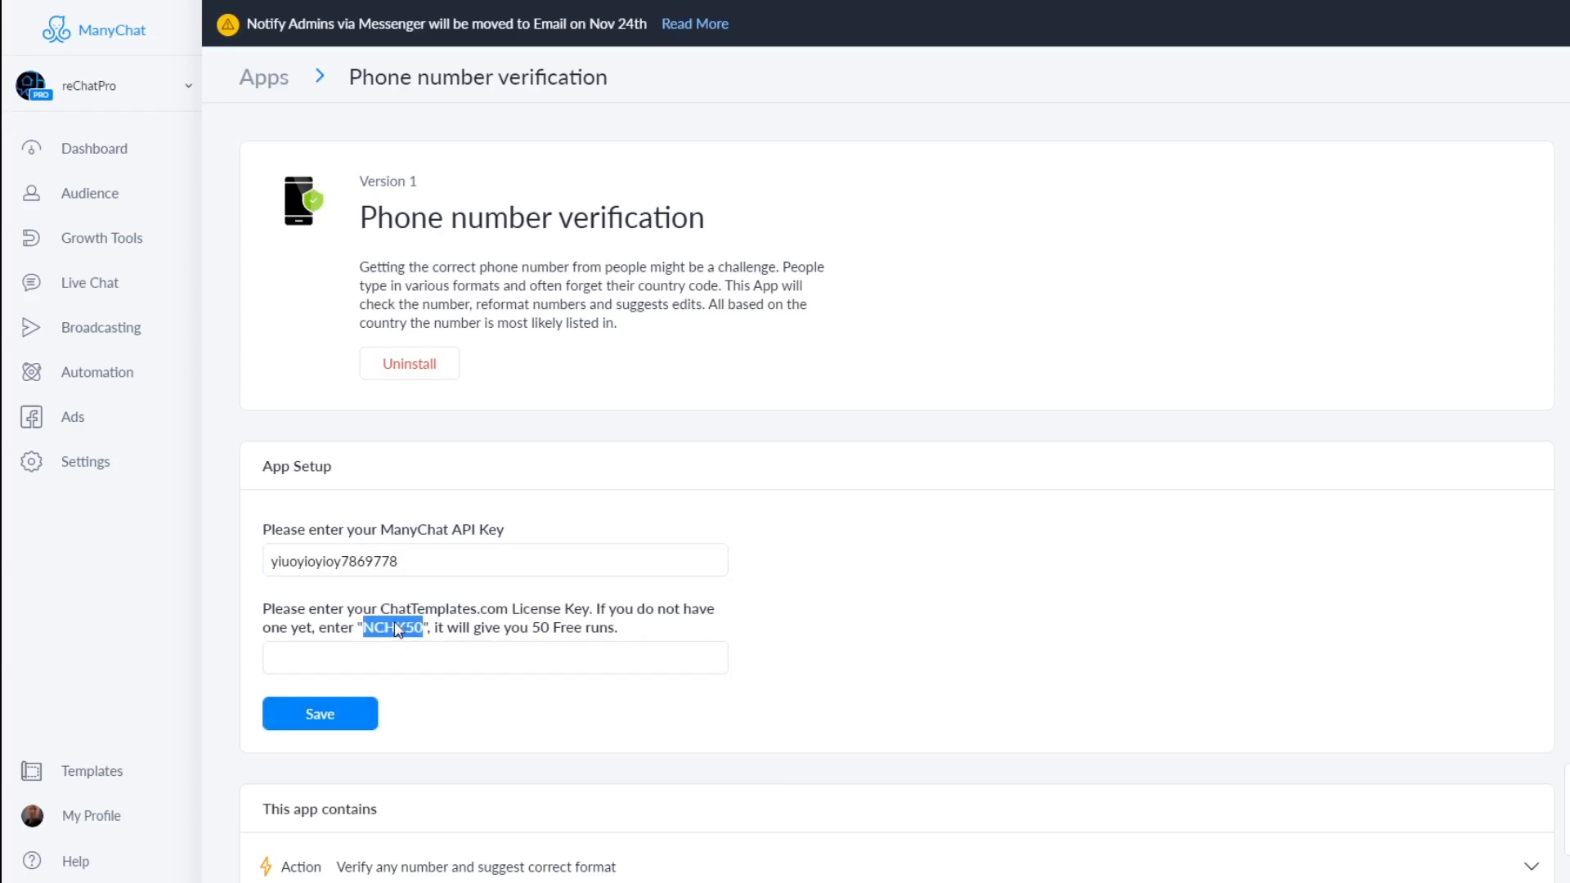
{"action": "left_click_drag", "start_coordinate": [404, 636], "coordinate": [385, 664]}
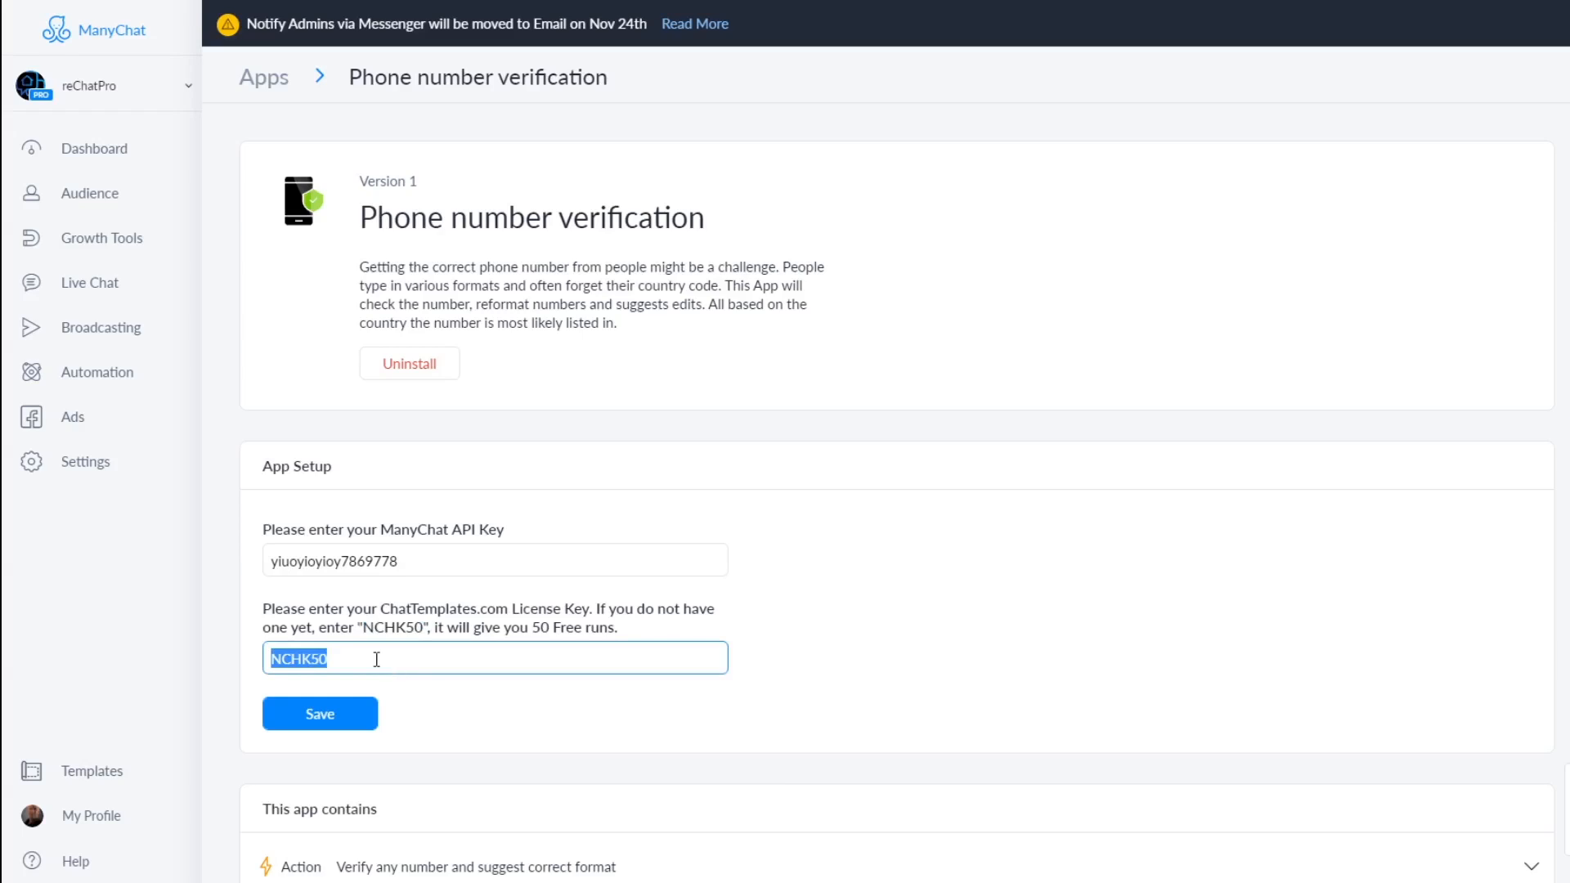
{"action": "left_click", "coordinate": [332, 656]}
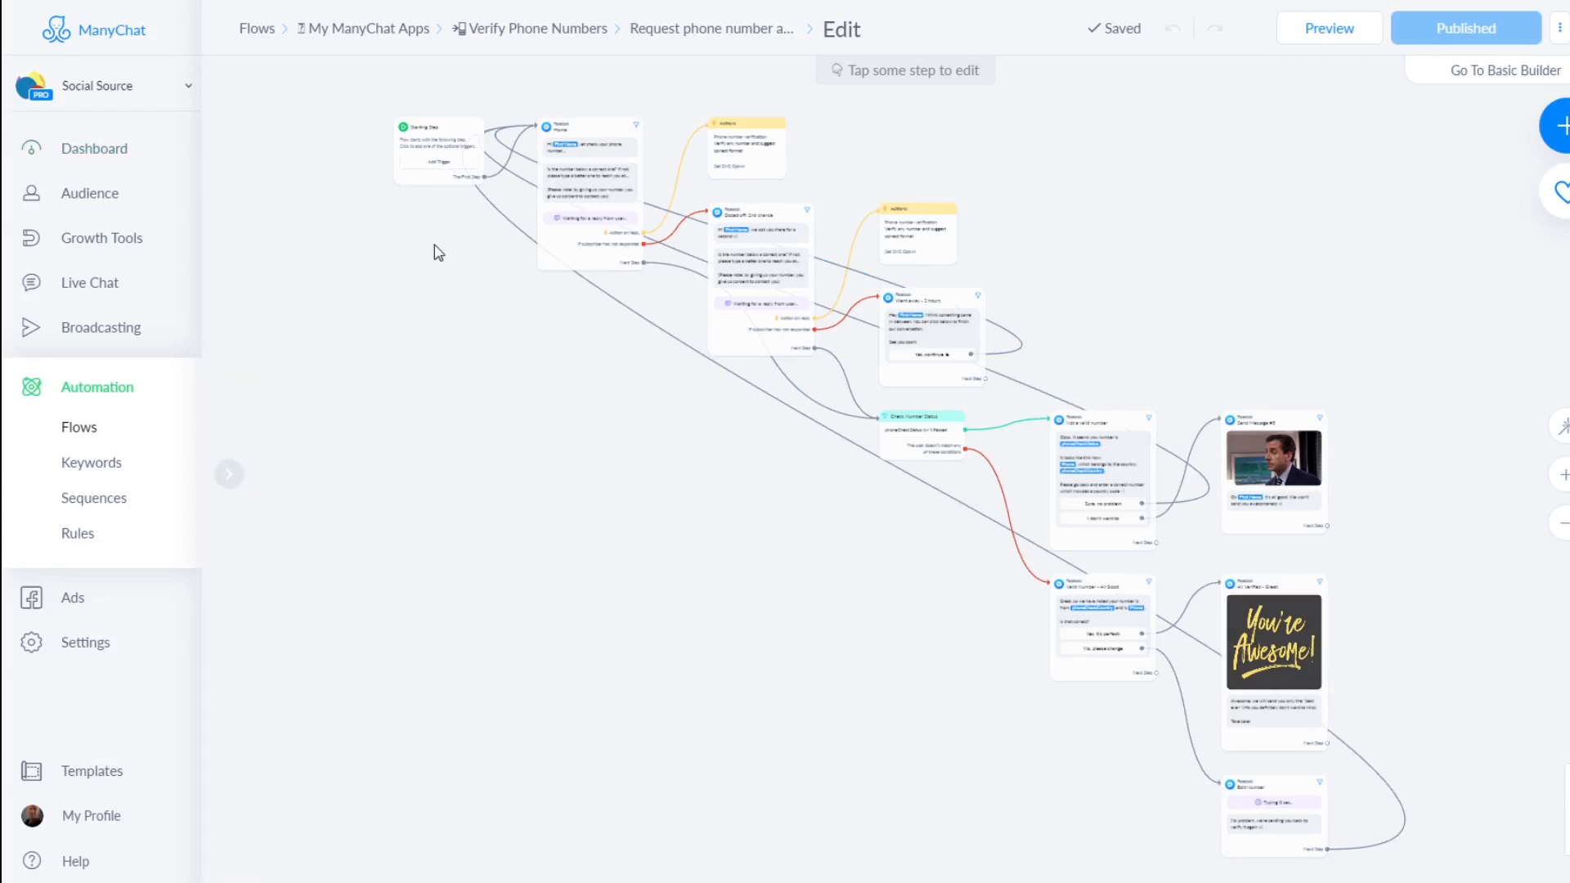
Check that the Home message uses a Phone reply type, then open the Actions step after it
{"action": "left_click", "coordinate": [568, 167]}
{"action": "scroll", "coordinate": [576, 170], "scroll_direction": "up", "scroll_amount": 5}
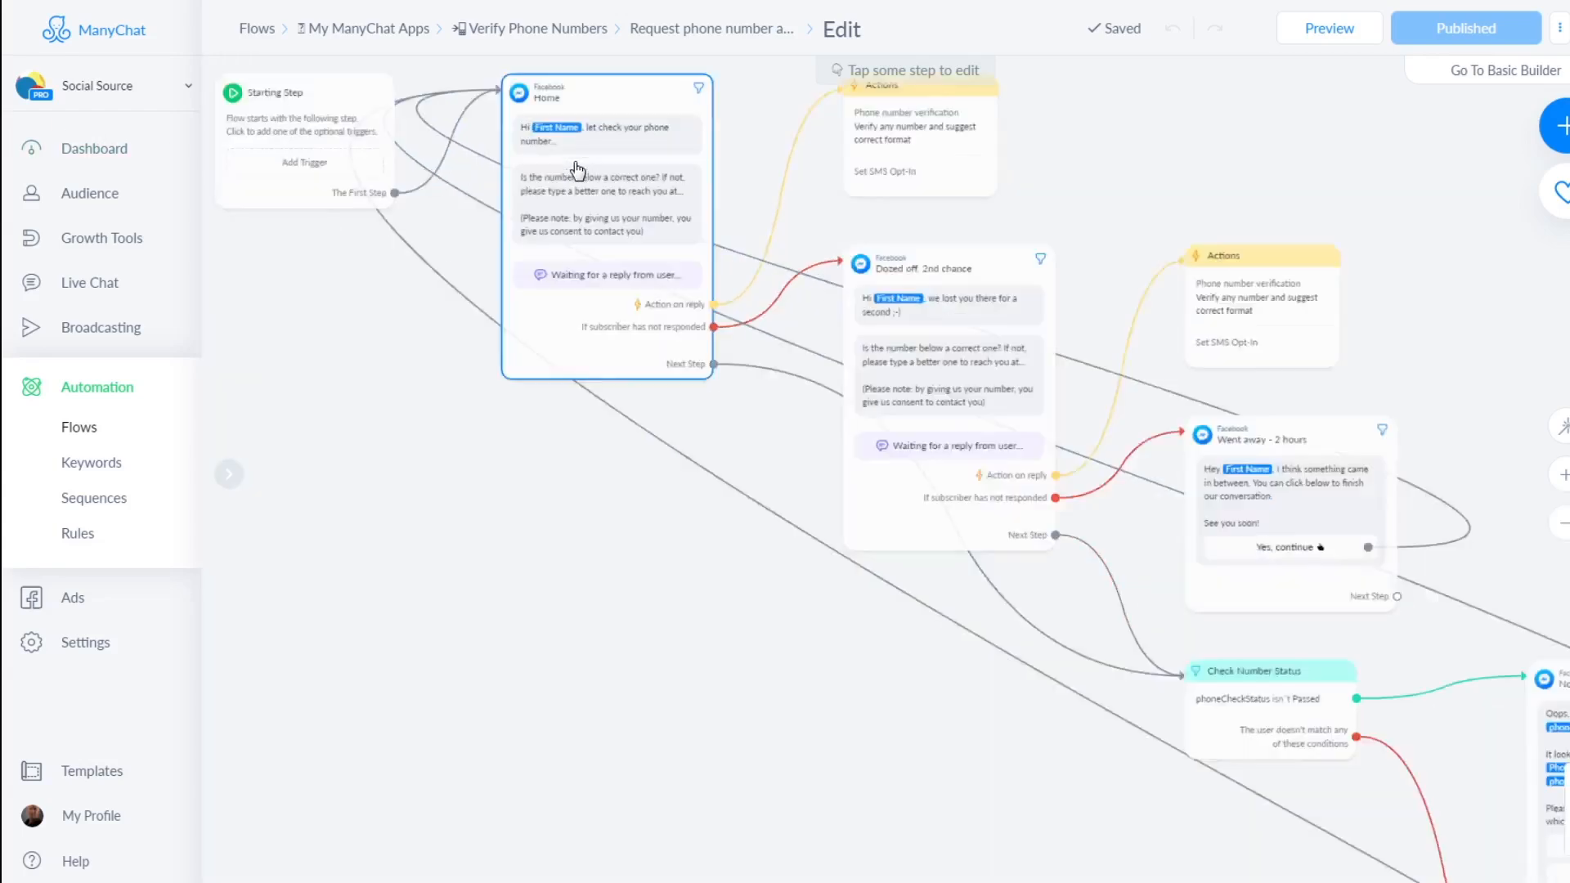
{"action": "scroll", "coordinate": [577, 171], "scroll_direction": "down", "scroll_amount": 3}
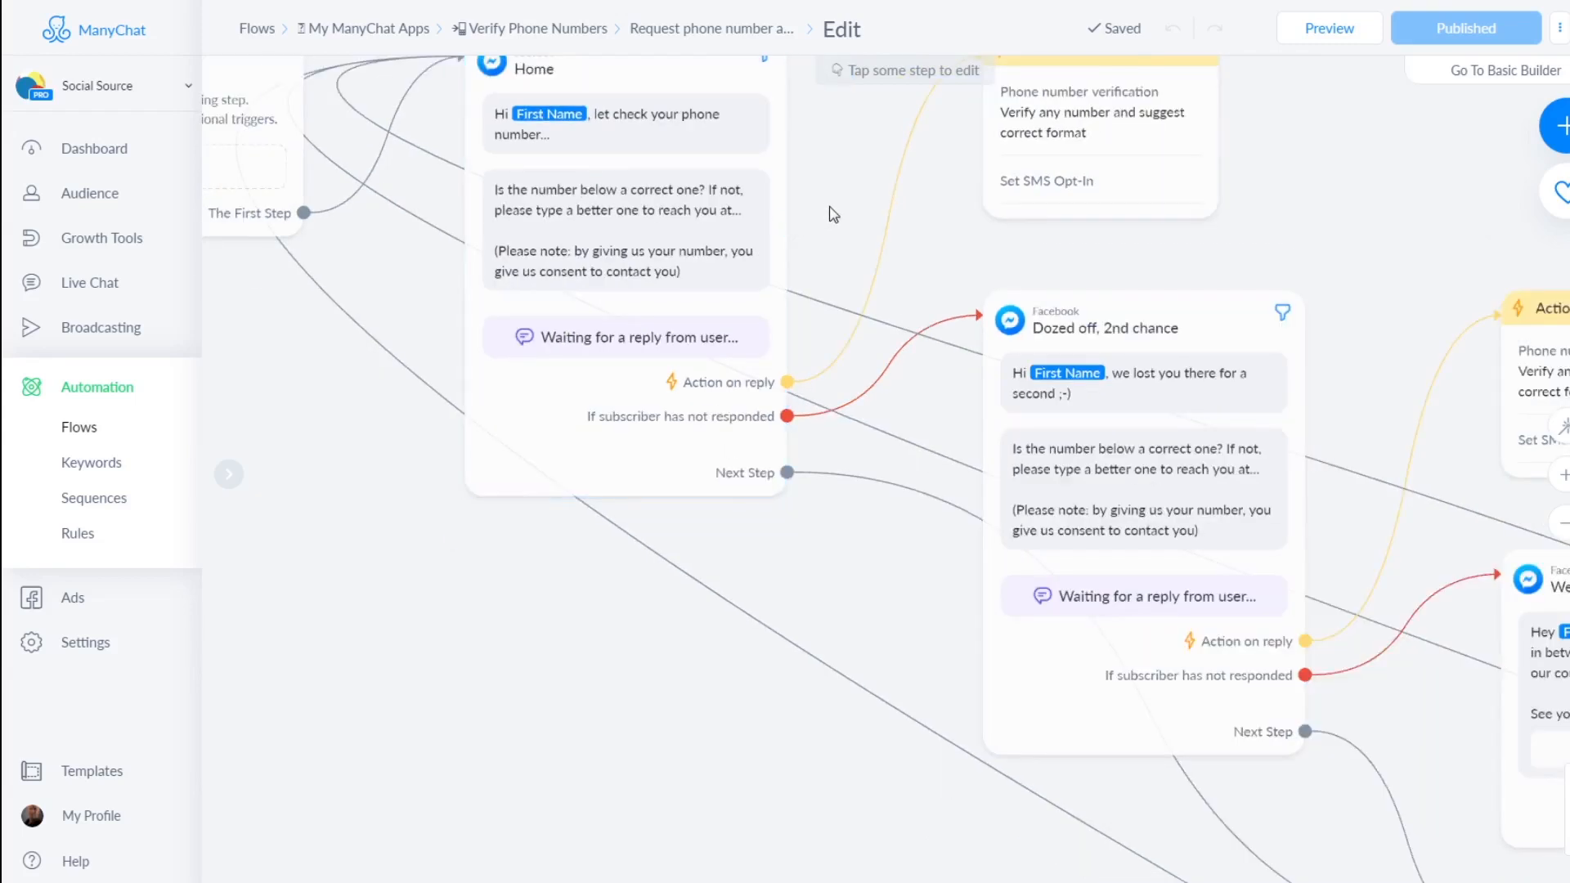
{"action": "left_click_drag", "start_coordinate": [850, 184], "coordinate": [915, 290]}
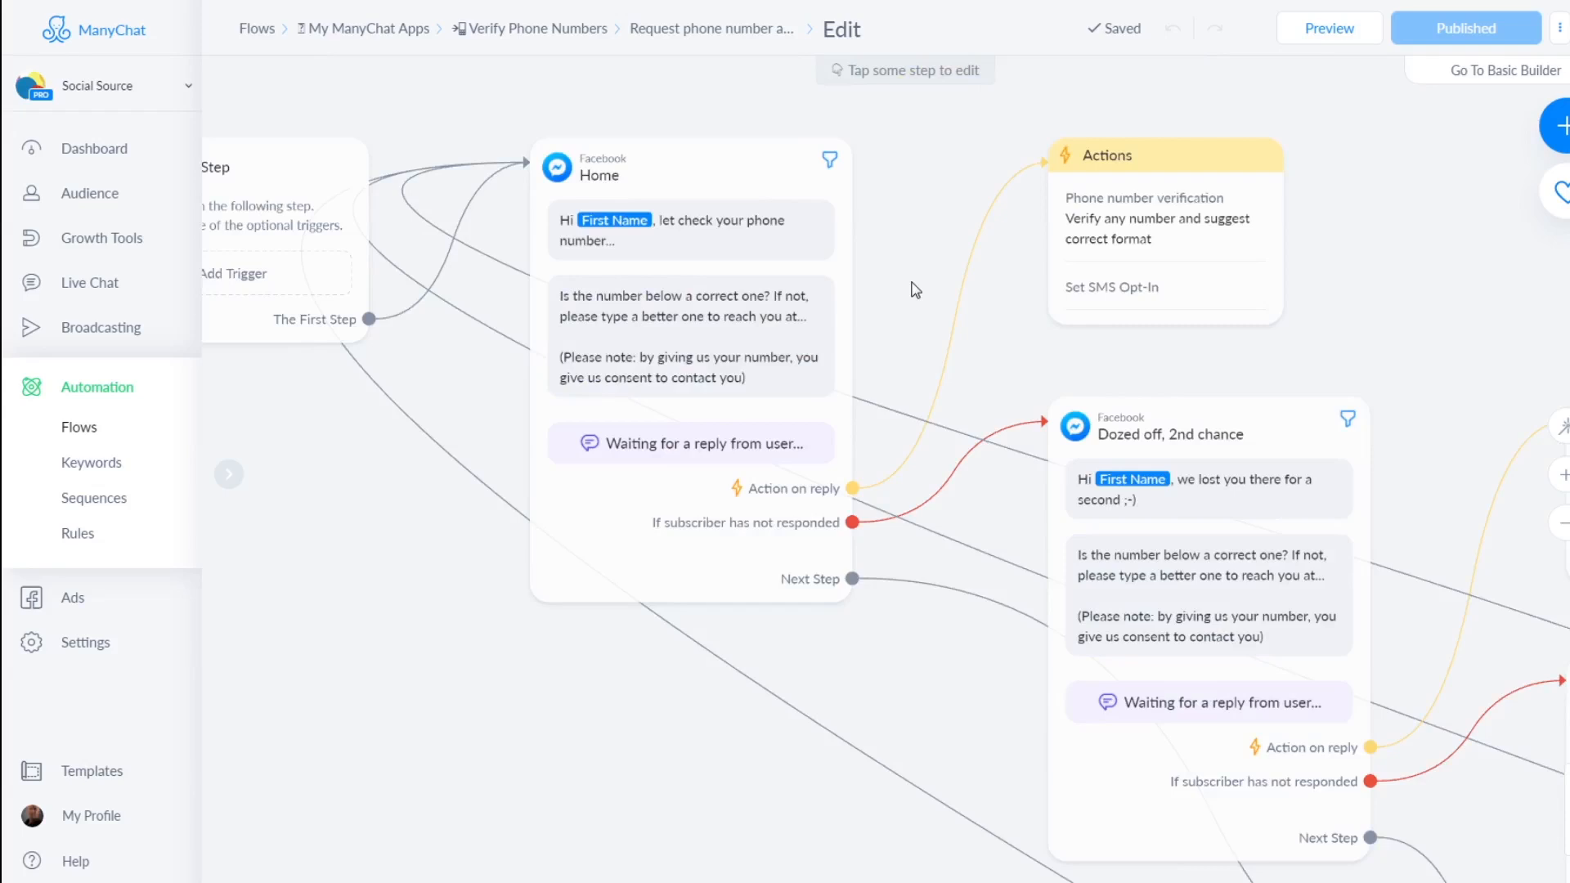
{"action": "left_click", "coordinate": [727, 214]}
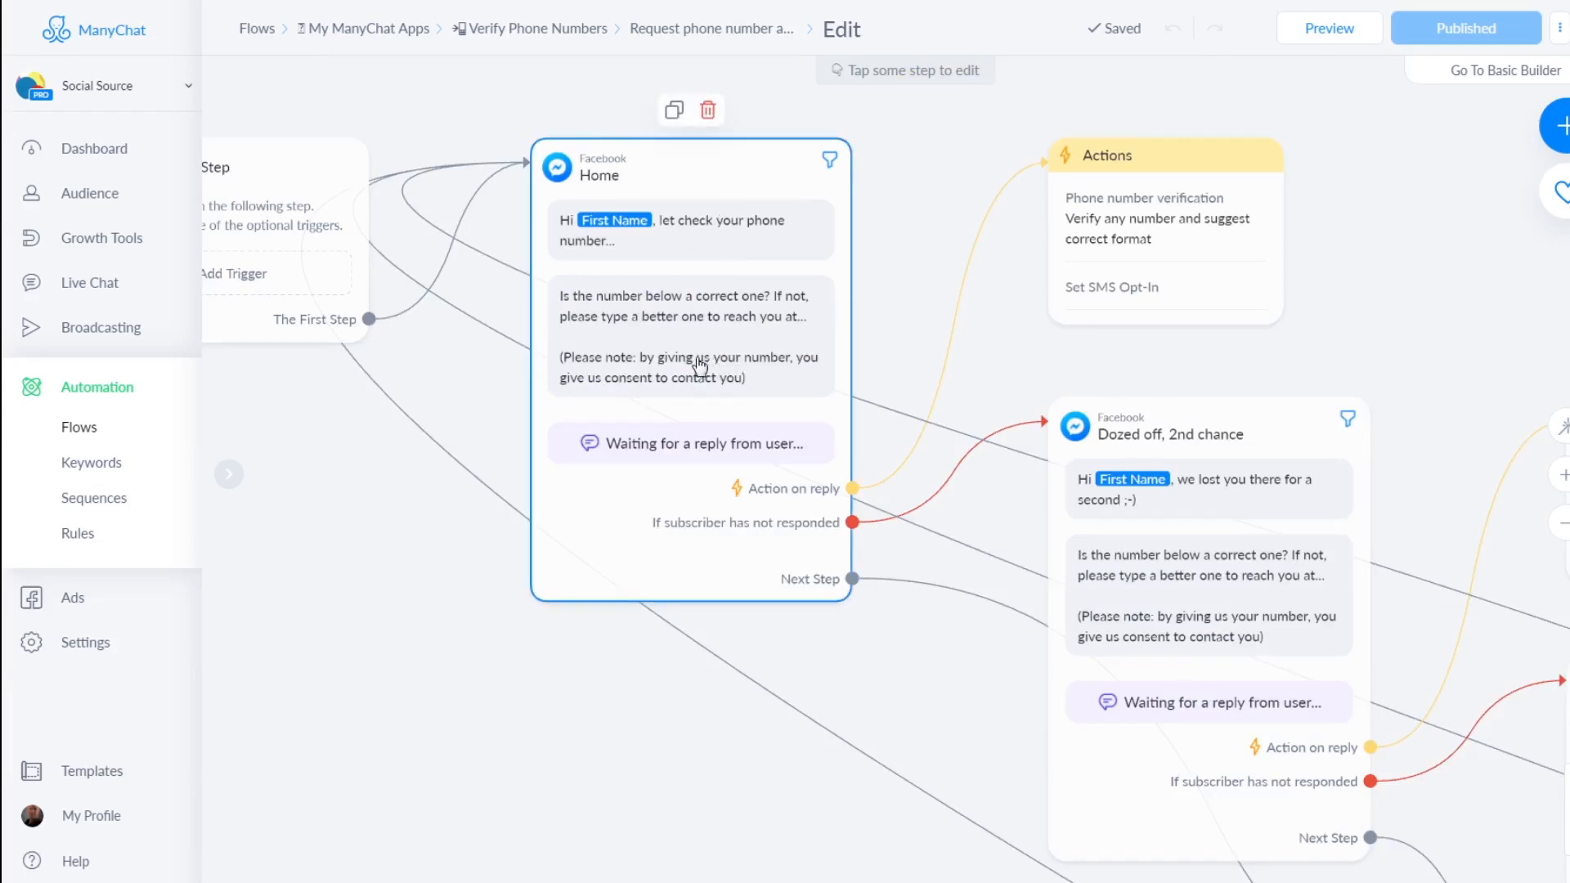
{"action": "left_click", "coordinate": [697, 372]}
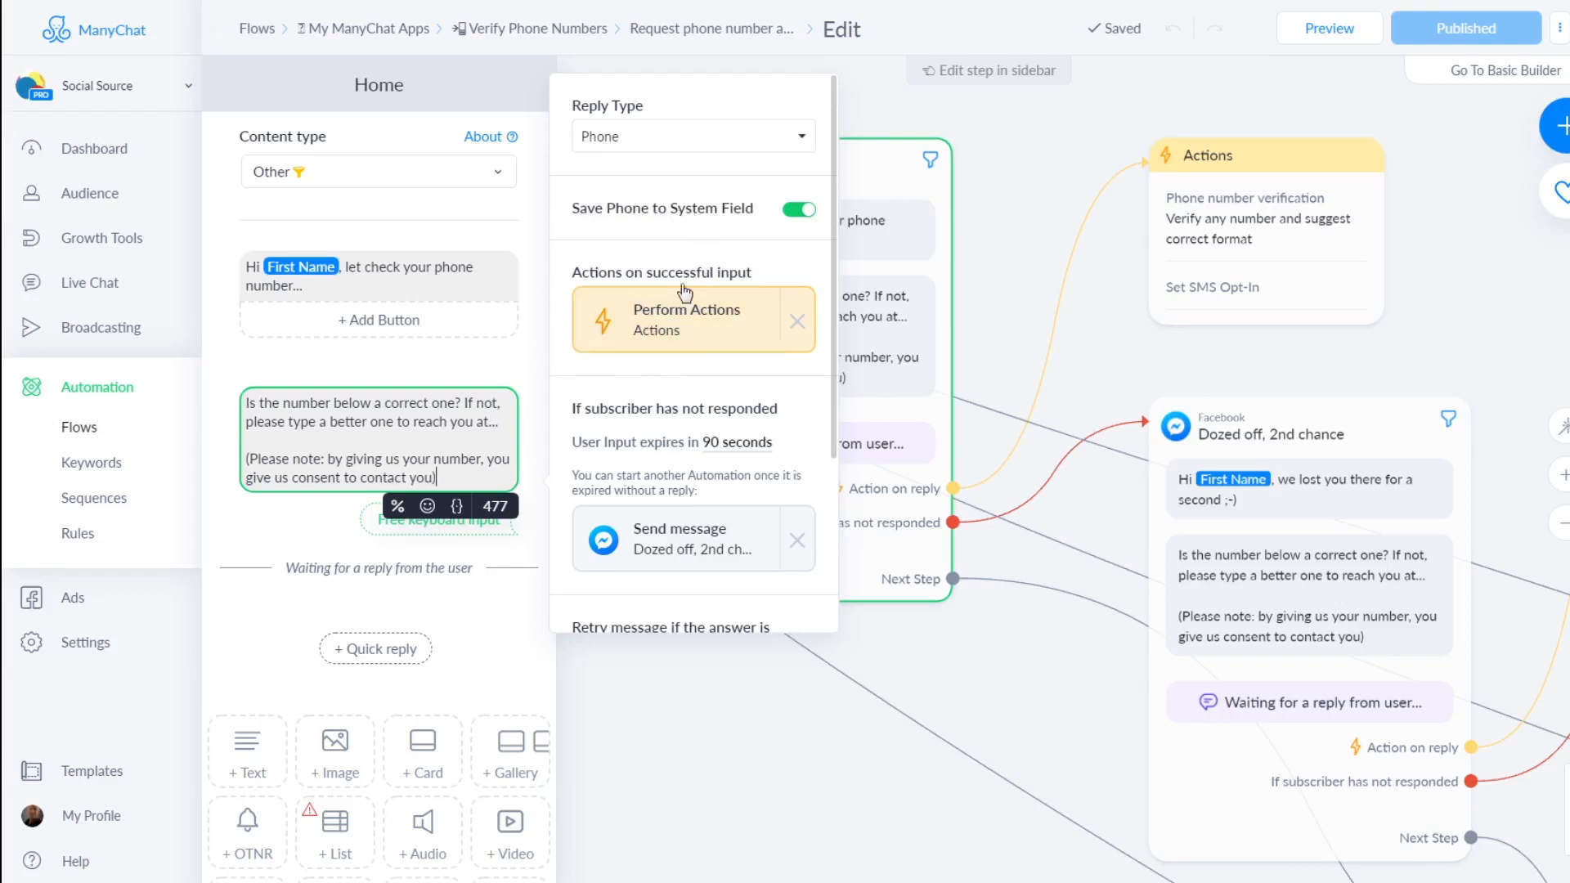
{"action": "left_click", "coordinate": [1064, 414]}
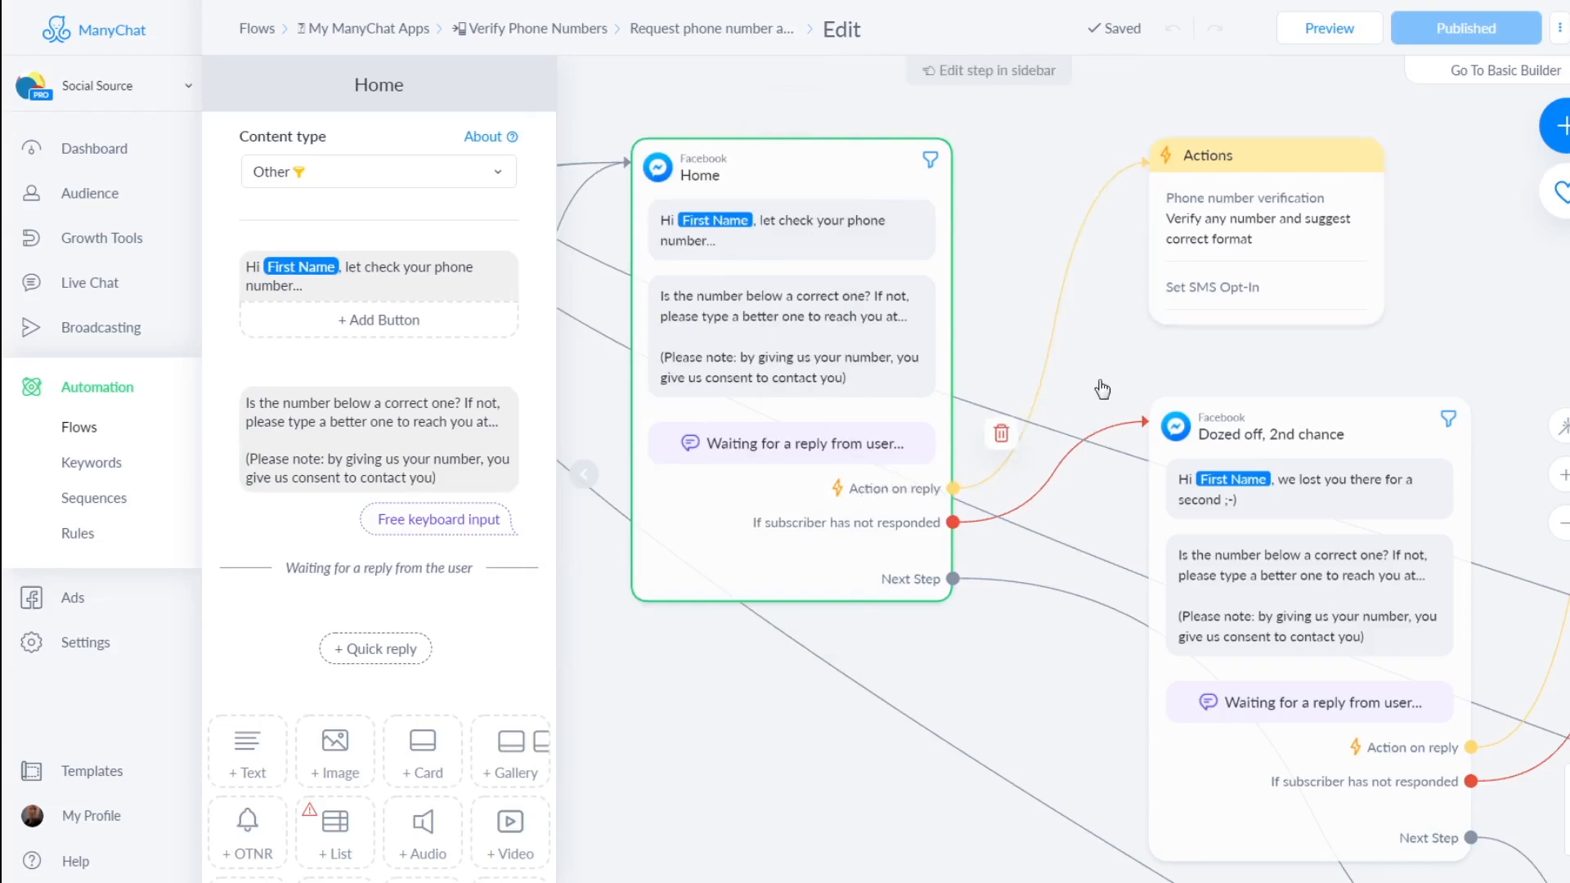
{"action": "left_click", "coordinate": [1247, 170]}
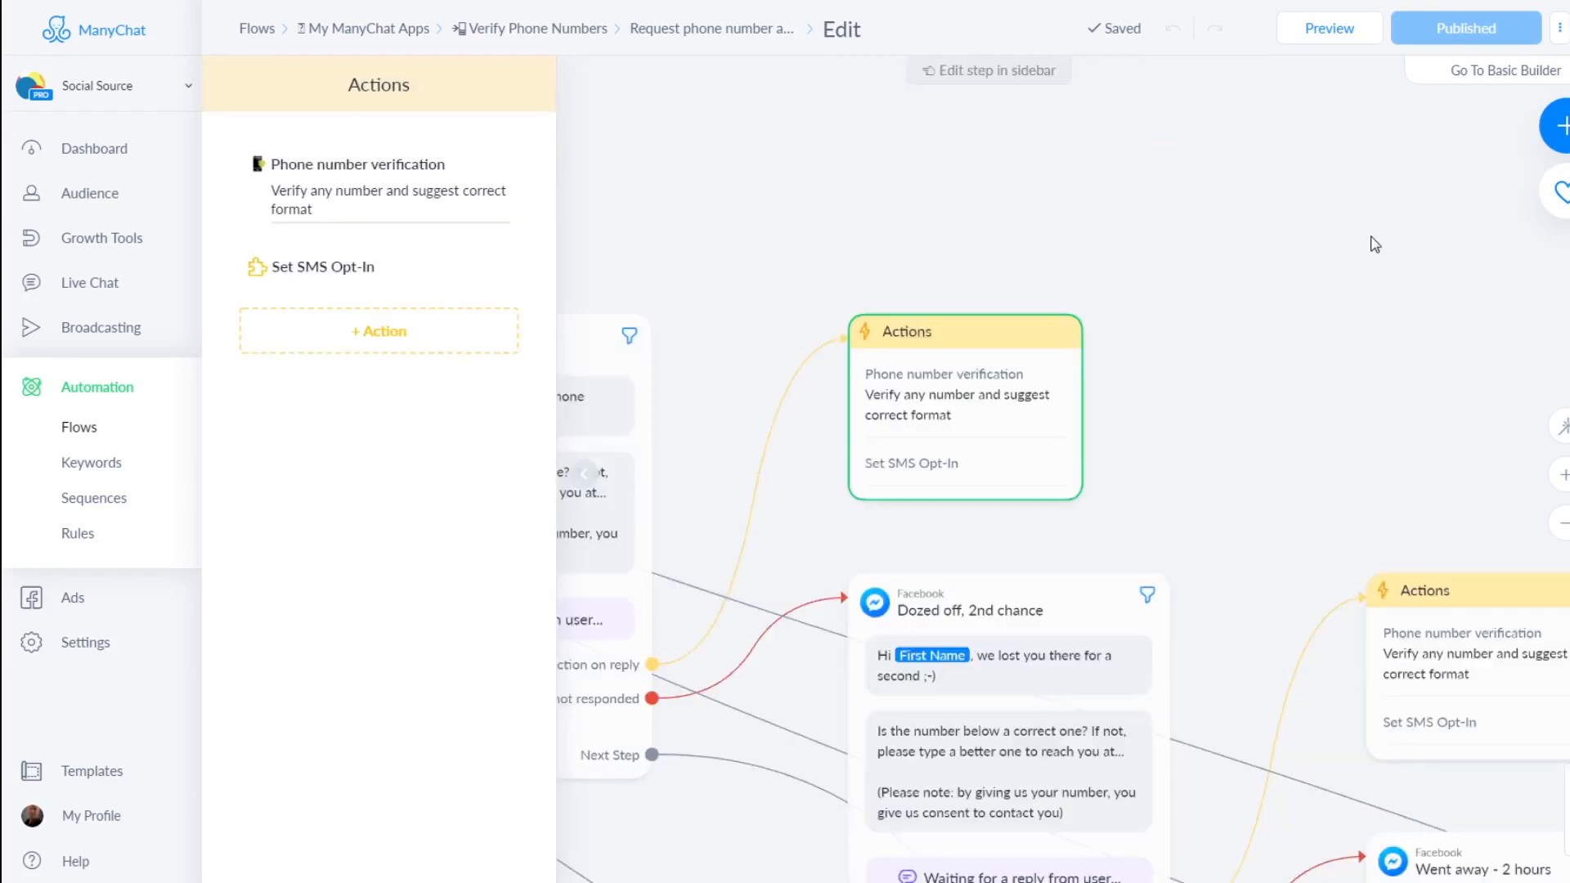
Add a Logic > Actions step (Actions #1) and place it beside the existing Actions step
{"action": "left_click", "coordinate": [1525, 133]}
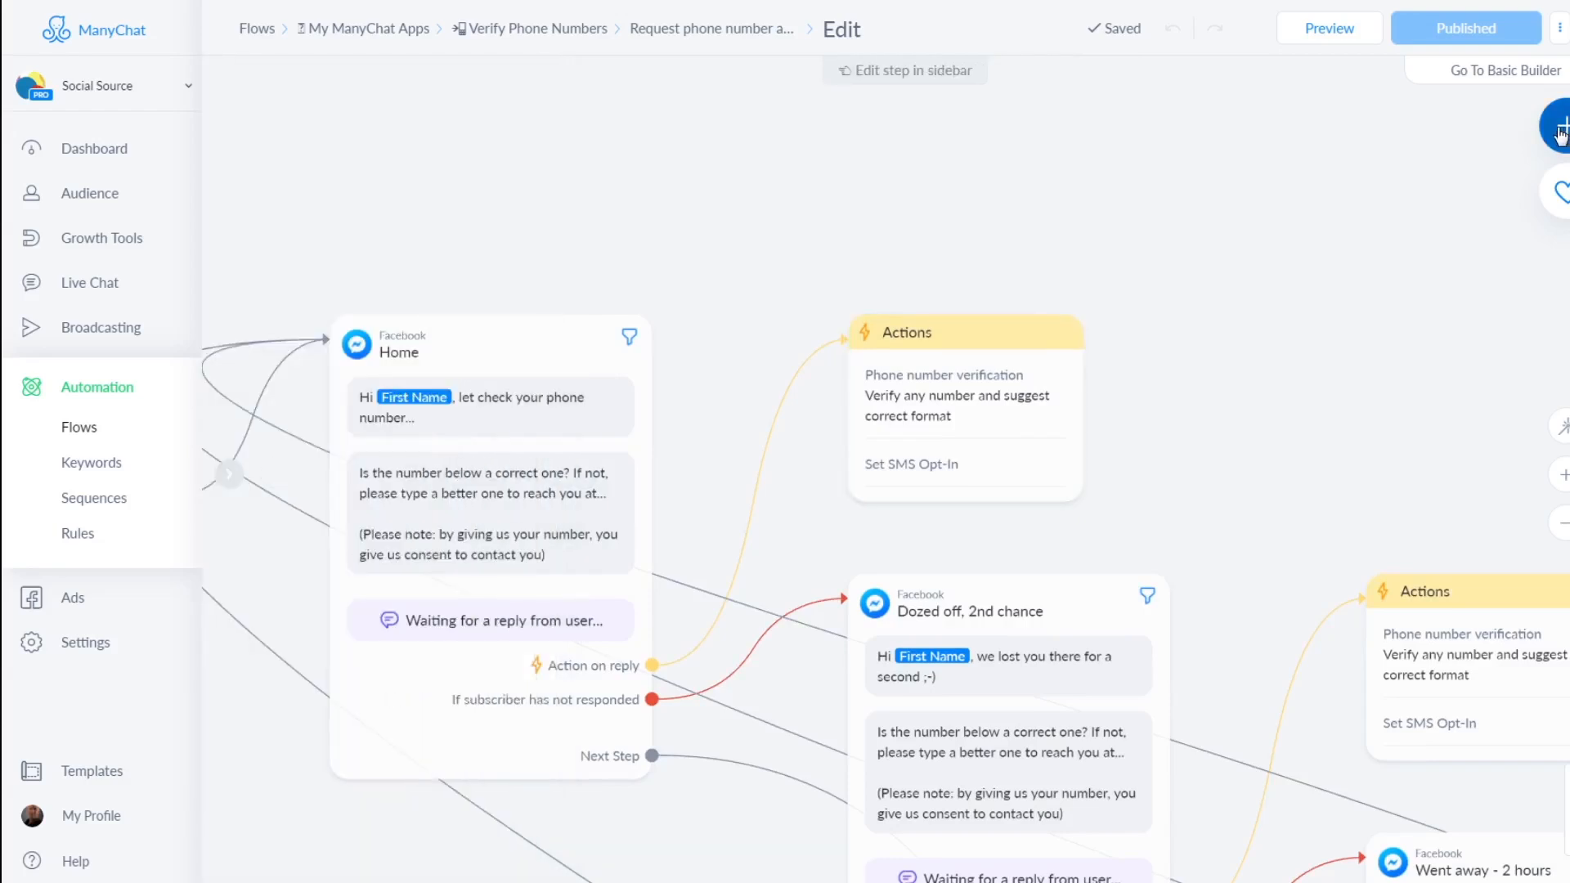
{"action": "left_click", "coordinate": [1560, 131]}
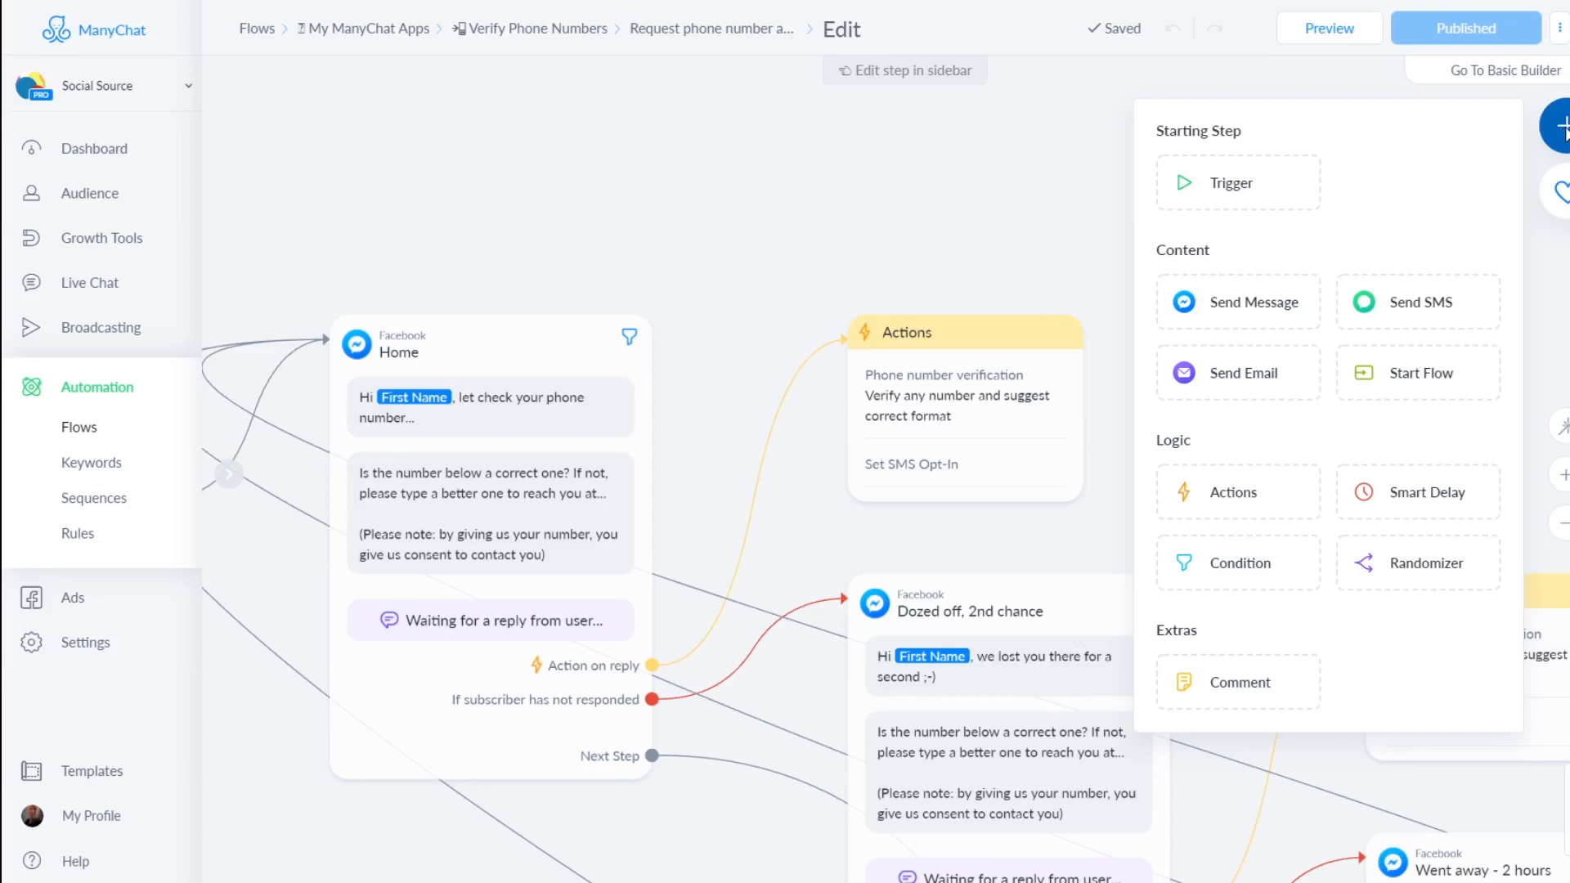
{"action": "left_click", "coordinate": [1247, 491]}
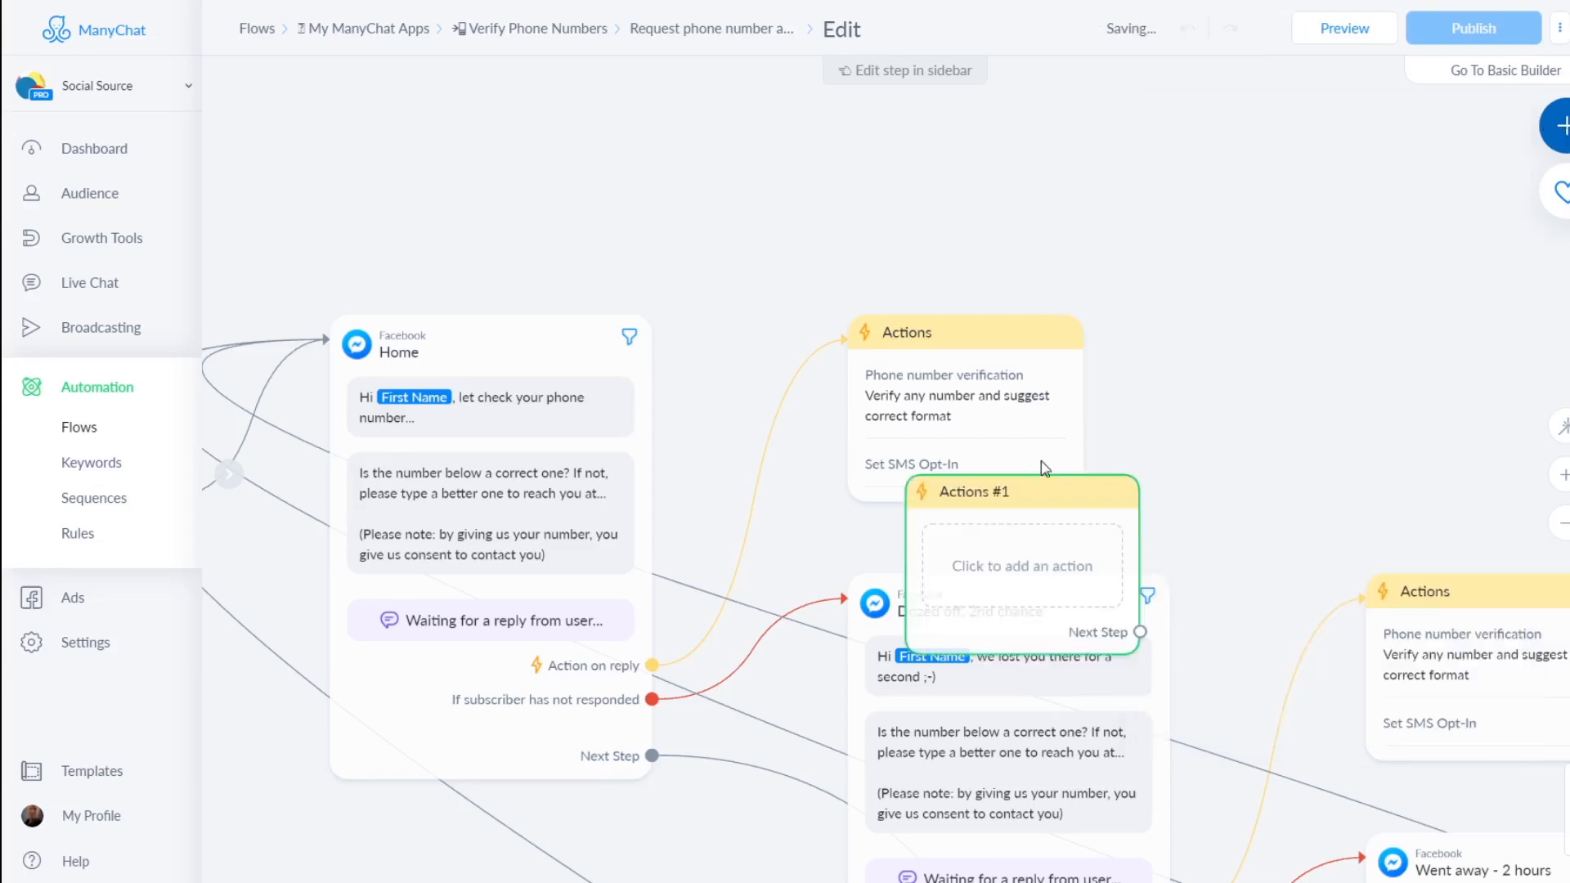
{"action": "left_click_drag", "start_coordinate": [1037, 490], "coordinate": [1244, 337]}
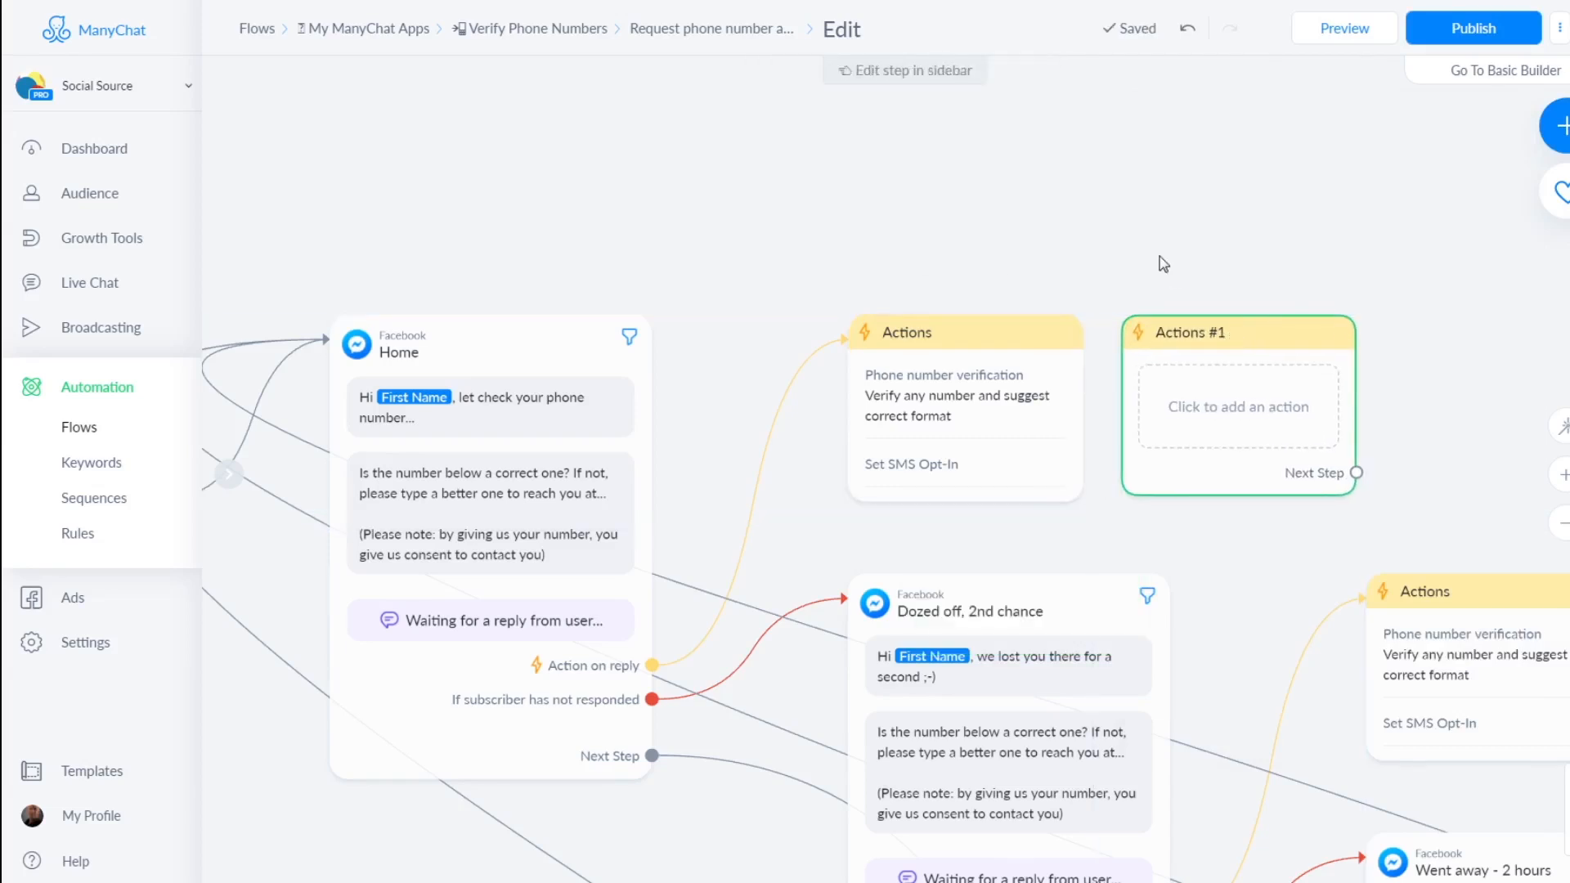
{"action": "left_click_drag", "start_coordinate": [1058, 242], "coordinate": [770, 154]}
{"action": "mouse_move", "coordinate": [940, 327]}
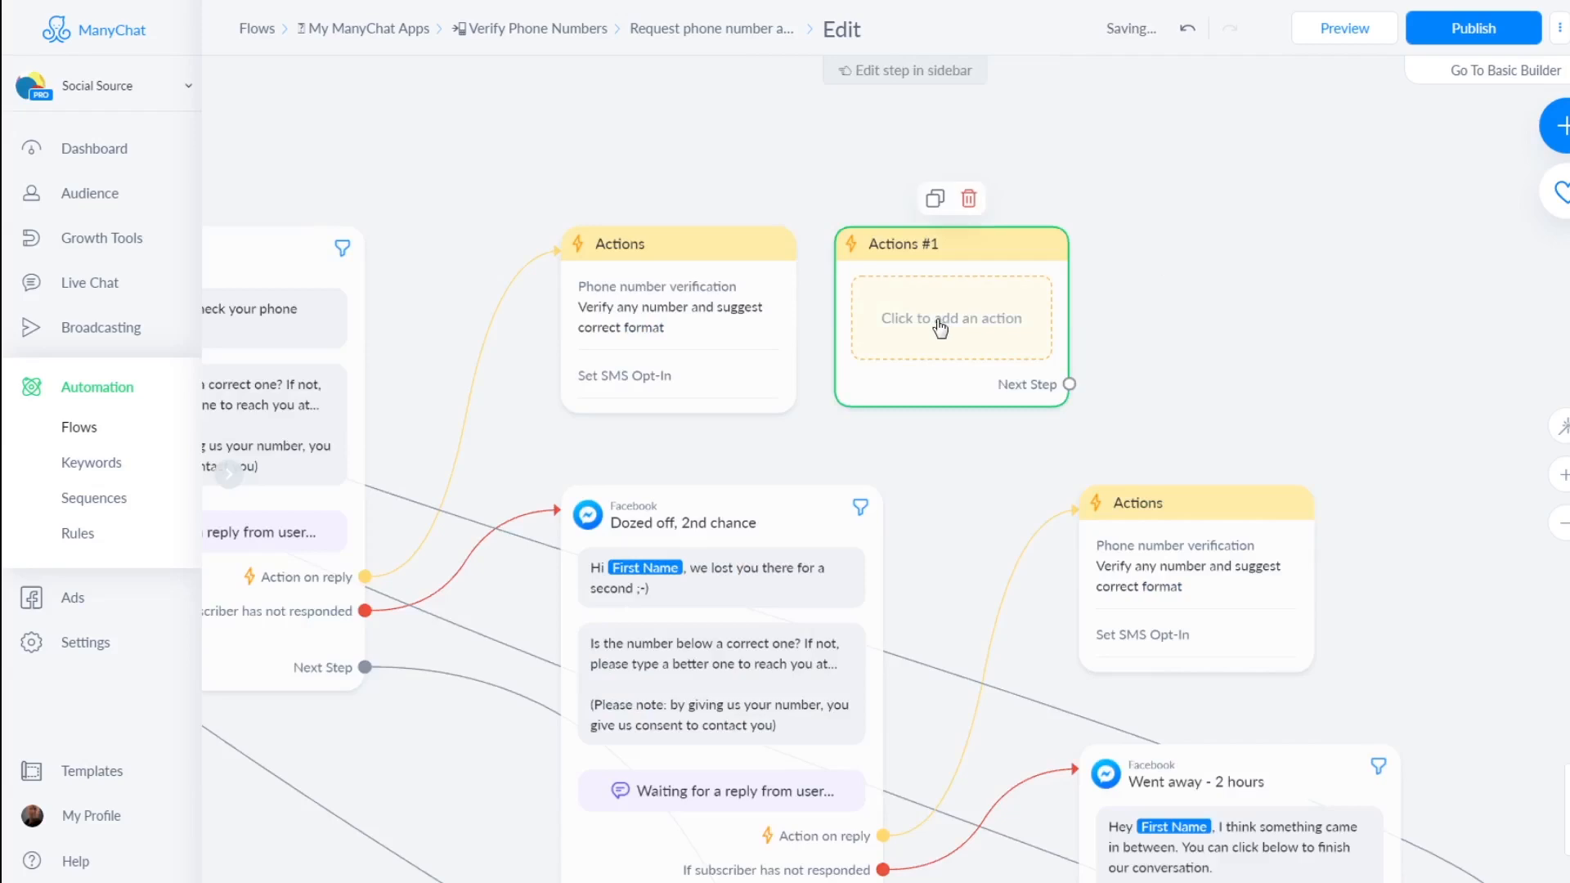
Add a Phone number verification action to Actions #1 and bring up its action choices
{"action": "left_click", "coordinate": [940, 327]}
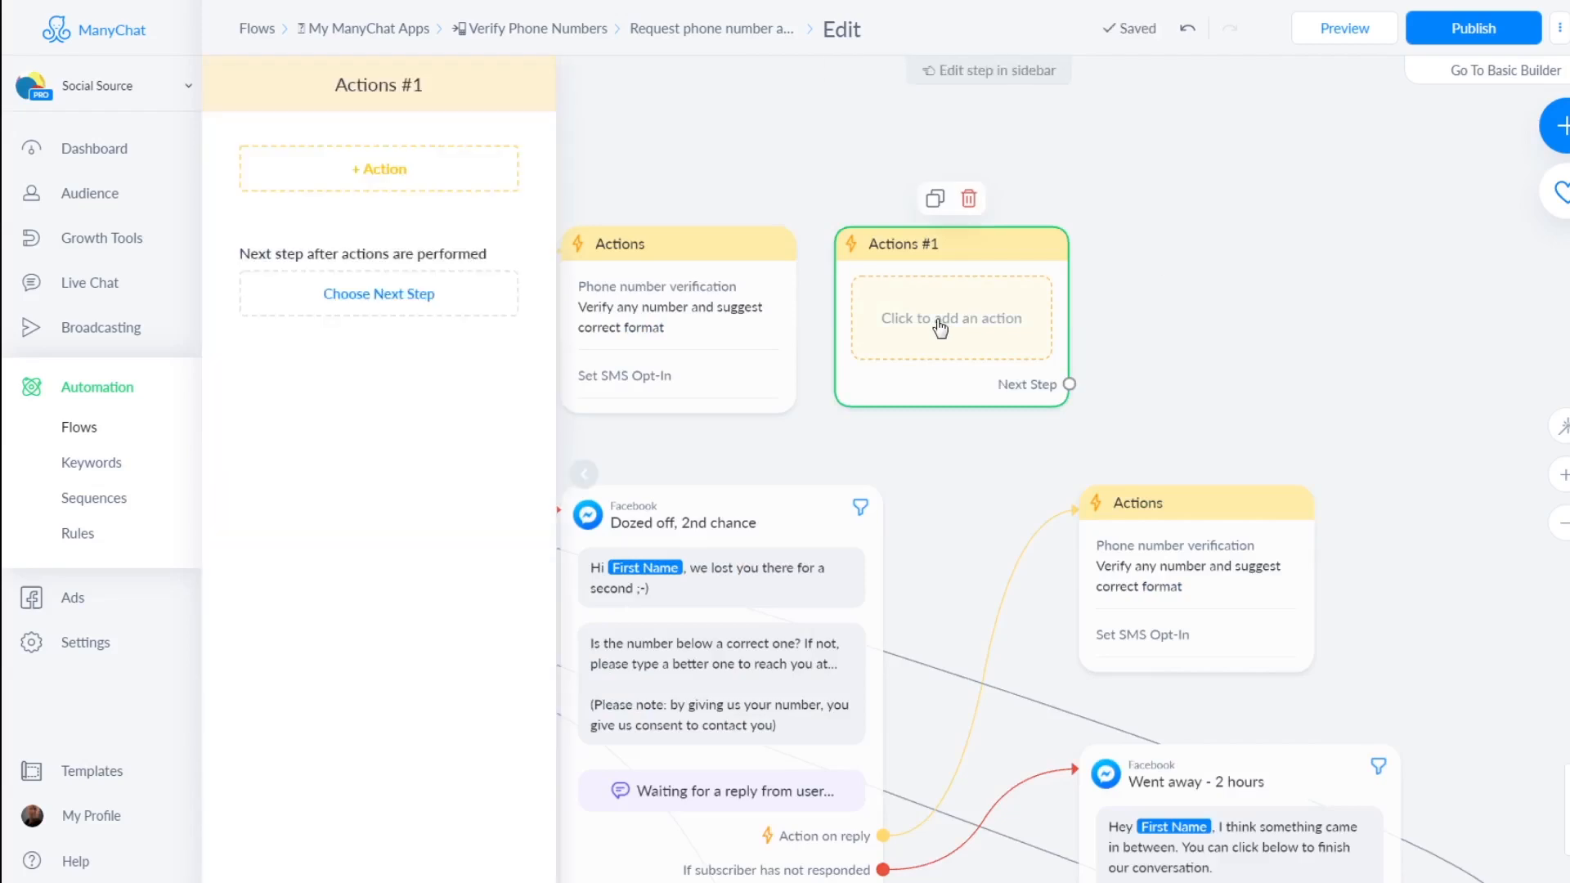
{"action": "left_click", "coordinate": [349, 171]}
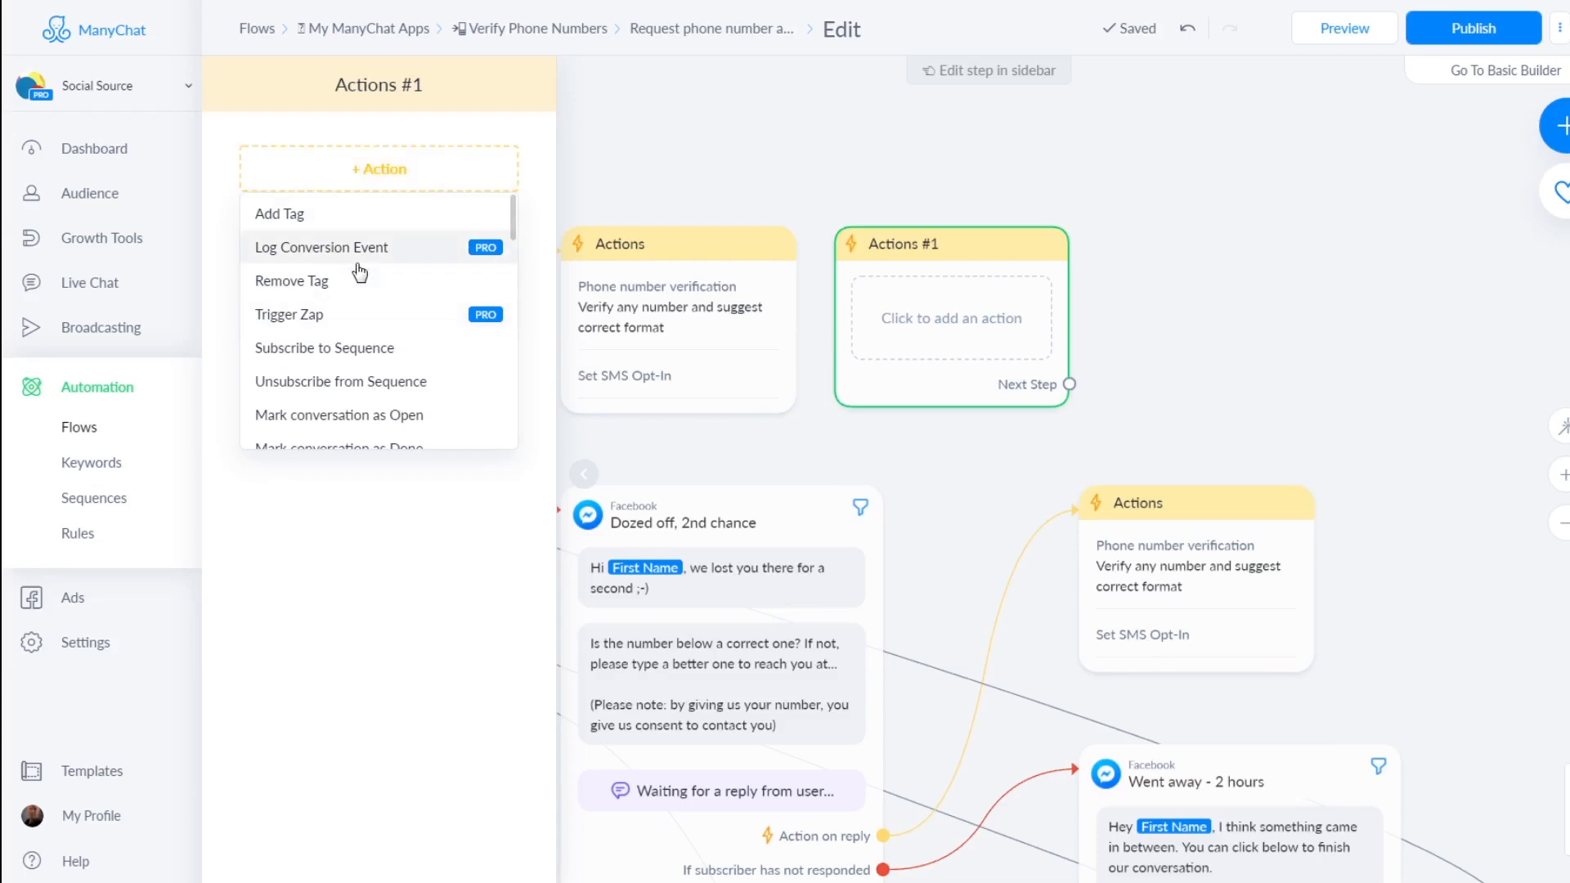
{"action": "scroll", "coordinate": [360, 278], "scroll_direction": "down", "scroll_amount": 5}
{"action": "scroll", "coordinate": [409, 292], "scroll_direction": "down", "scroll_amount": 6}
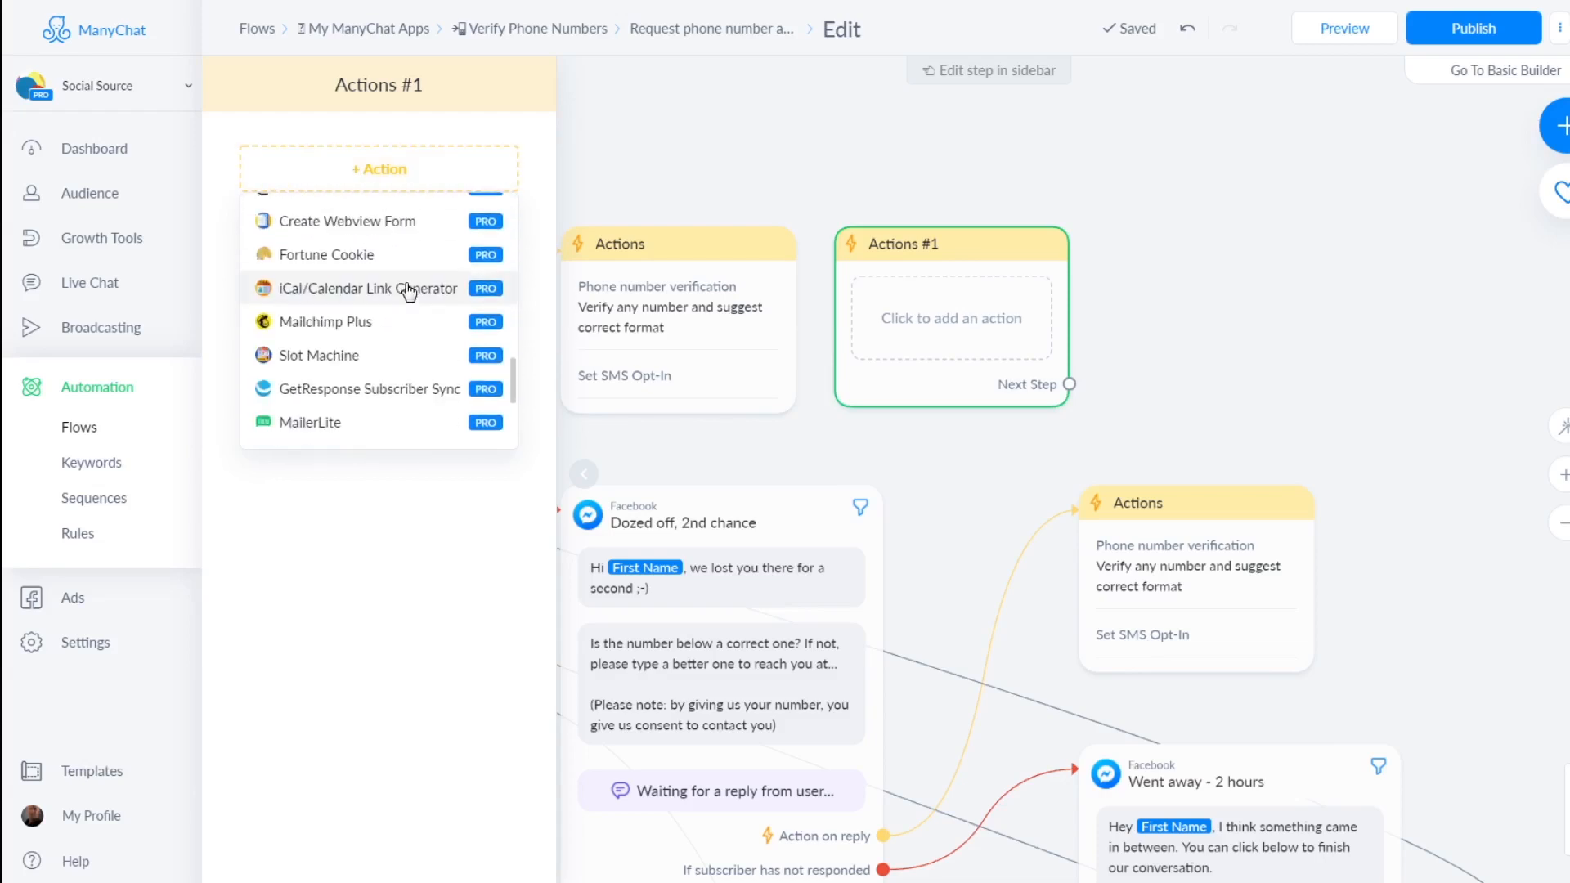
{"action": "scroll", "coordinate": [409, 292], "scroll_direction": "down", "scroll_amount": 4}
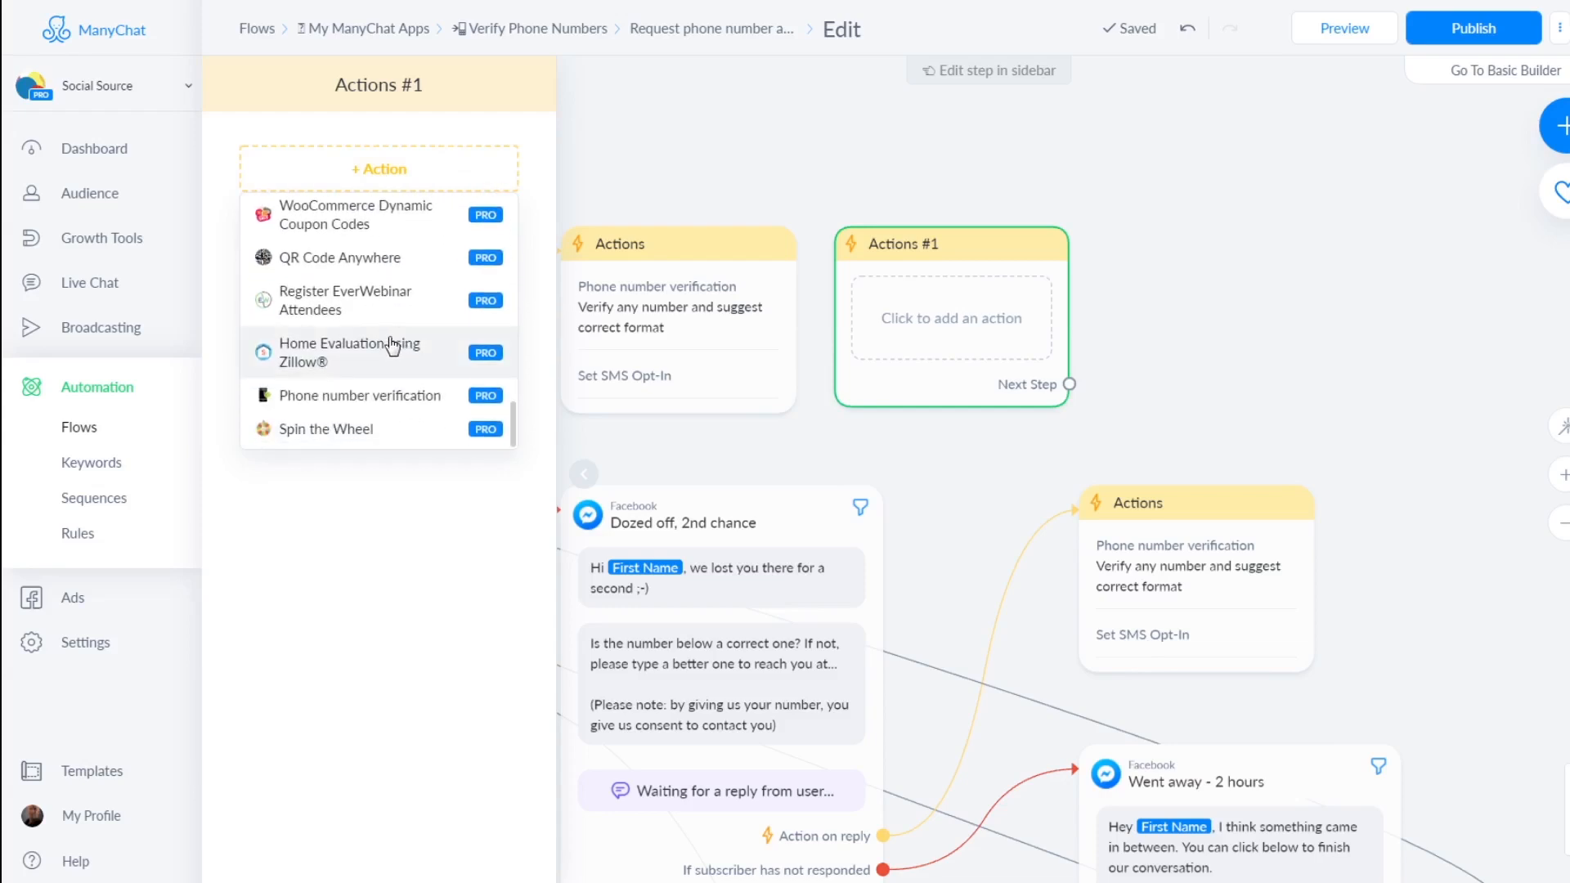
{"action": "left_click", "coordinate": [394, 401]}
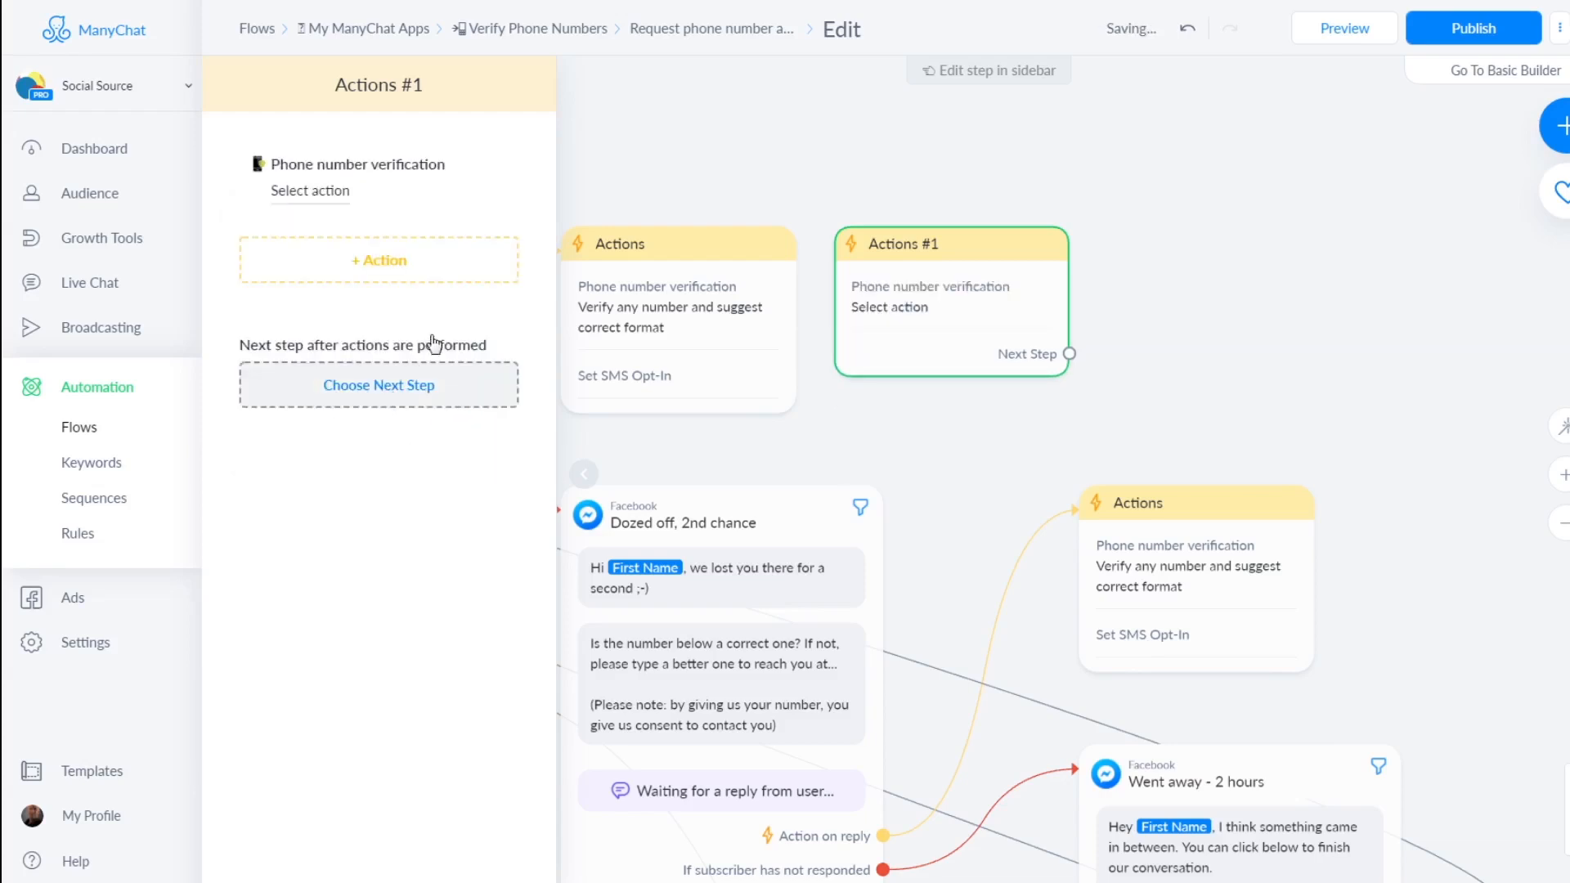
{"action": "left_click", "coordinate": [310, 192]}
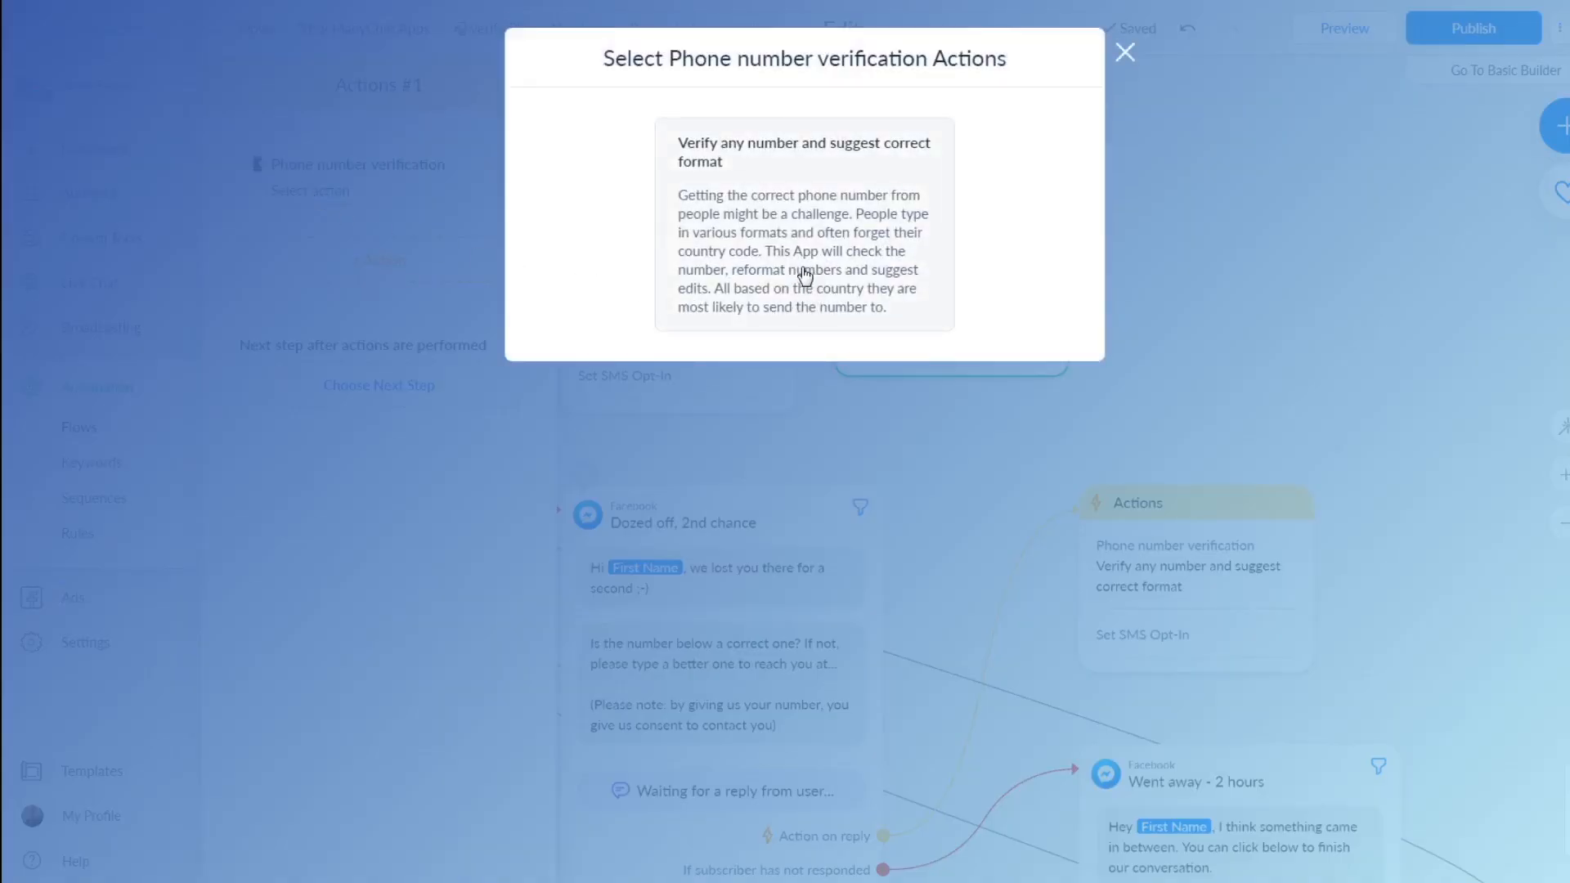
Choose 'Verify any number and suggest correct format' and set the phone field to Phone
{"action": "left_click", "coordinate": [805, 275]}
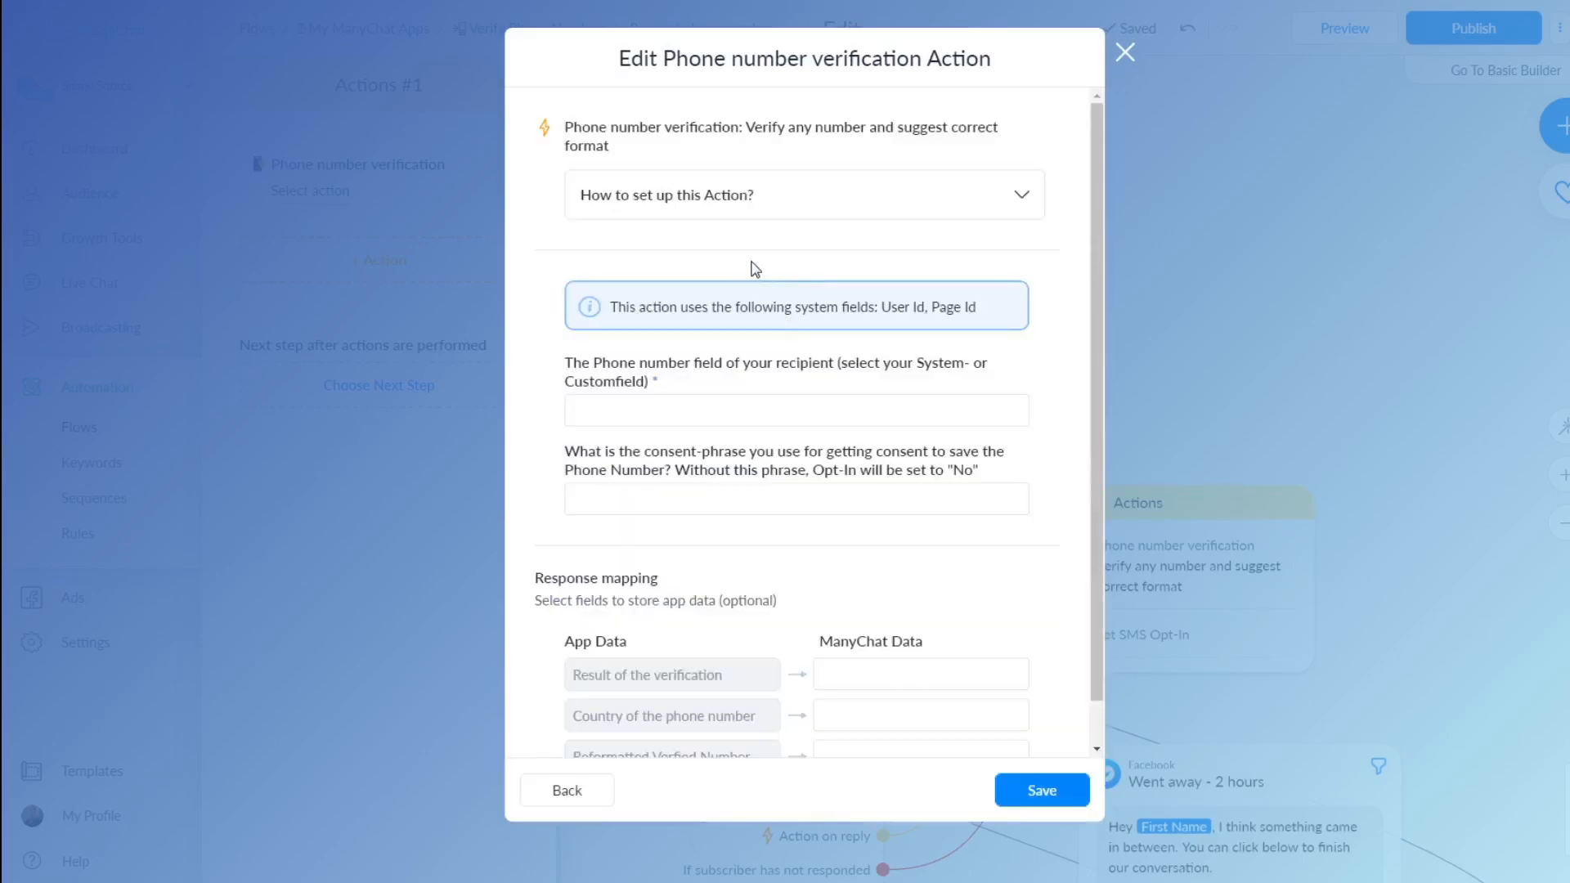
{"action": "left_click", "coordinate": [642, 213]}
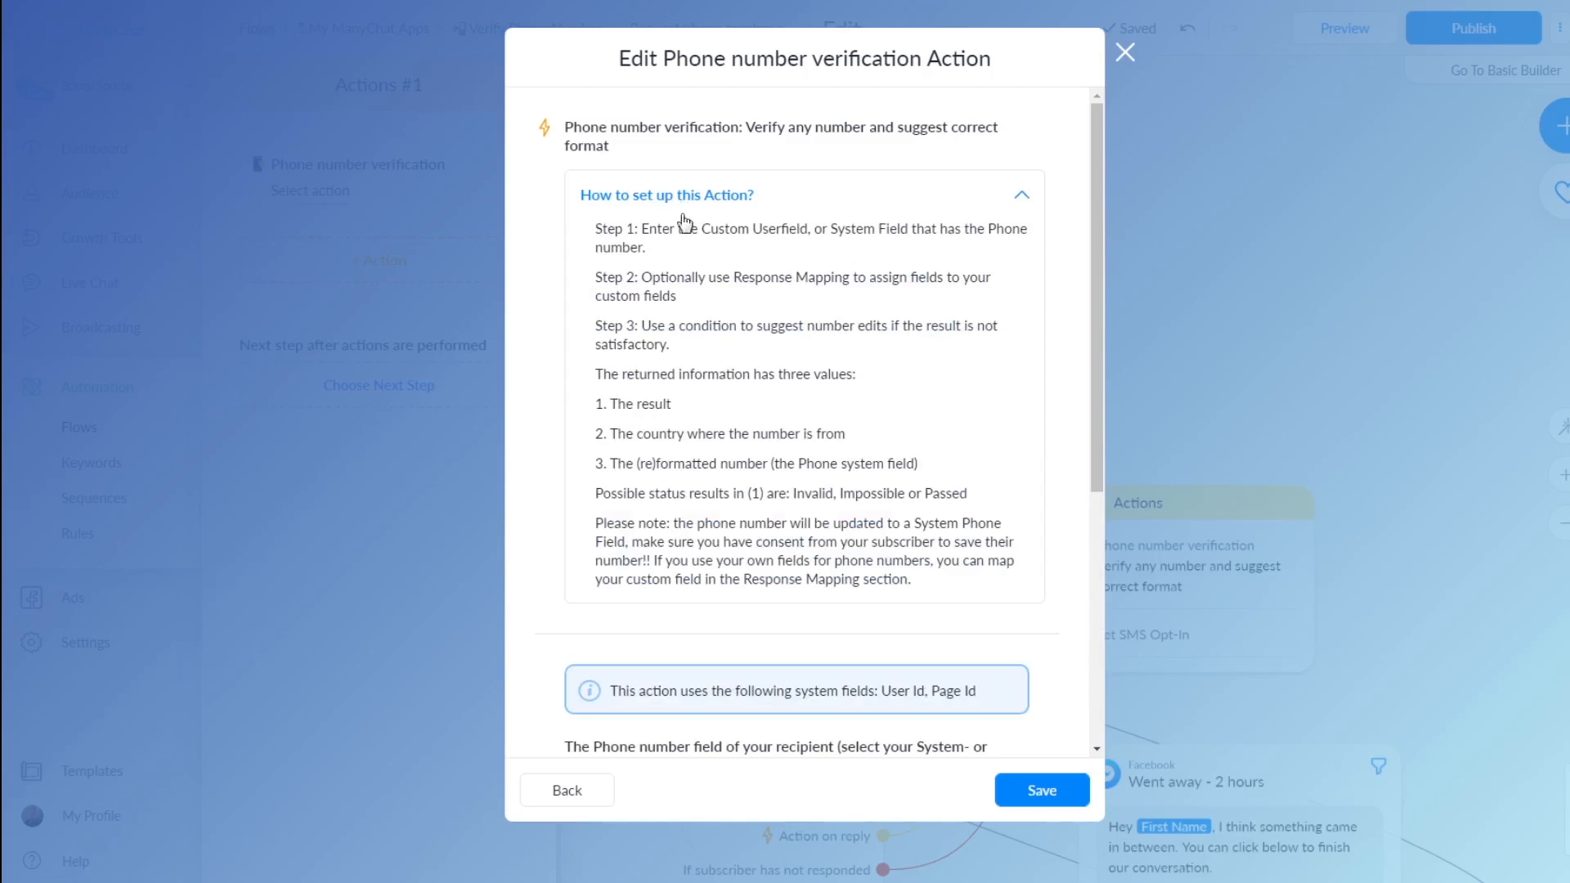
{"action": "left_click", "coordinate": [688, 198]}
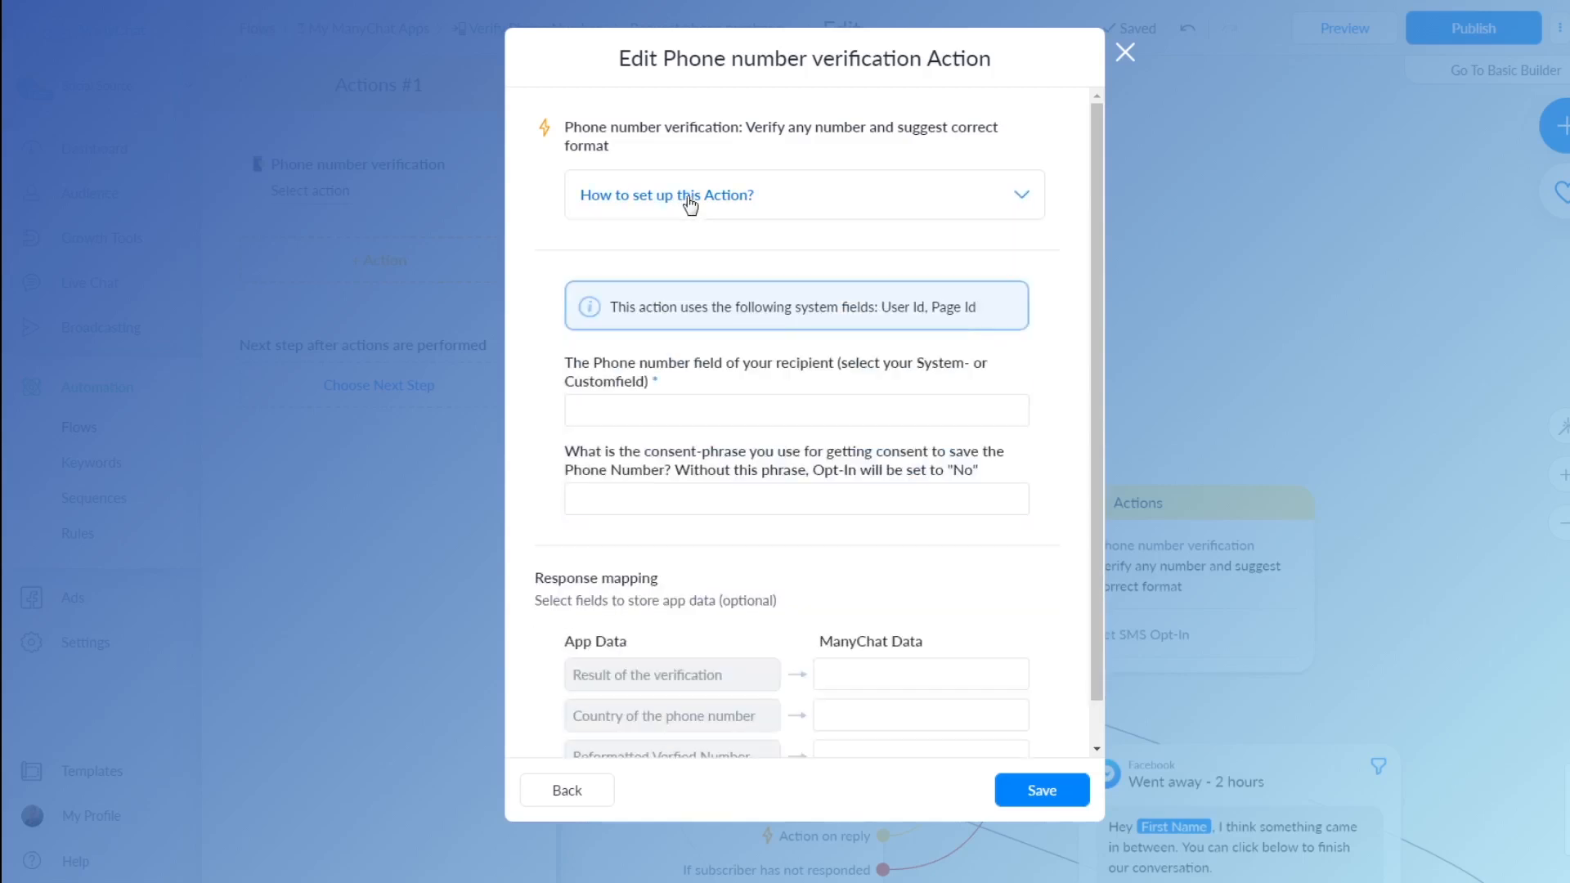
{"action": "left_click", "coordinate": [647, 411]}
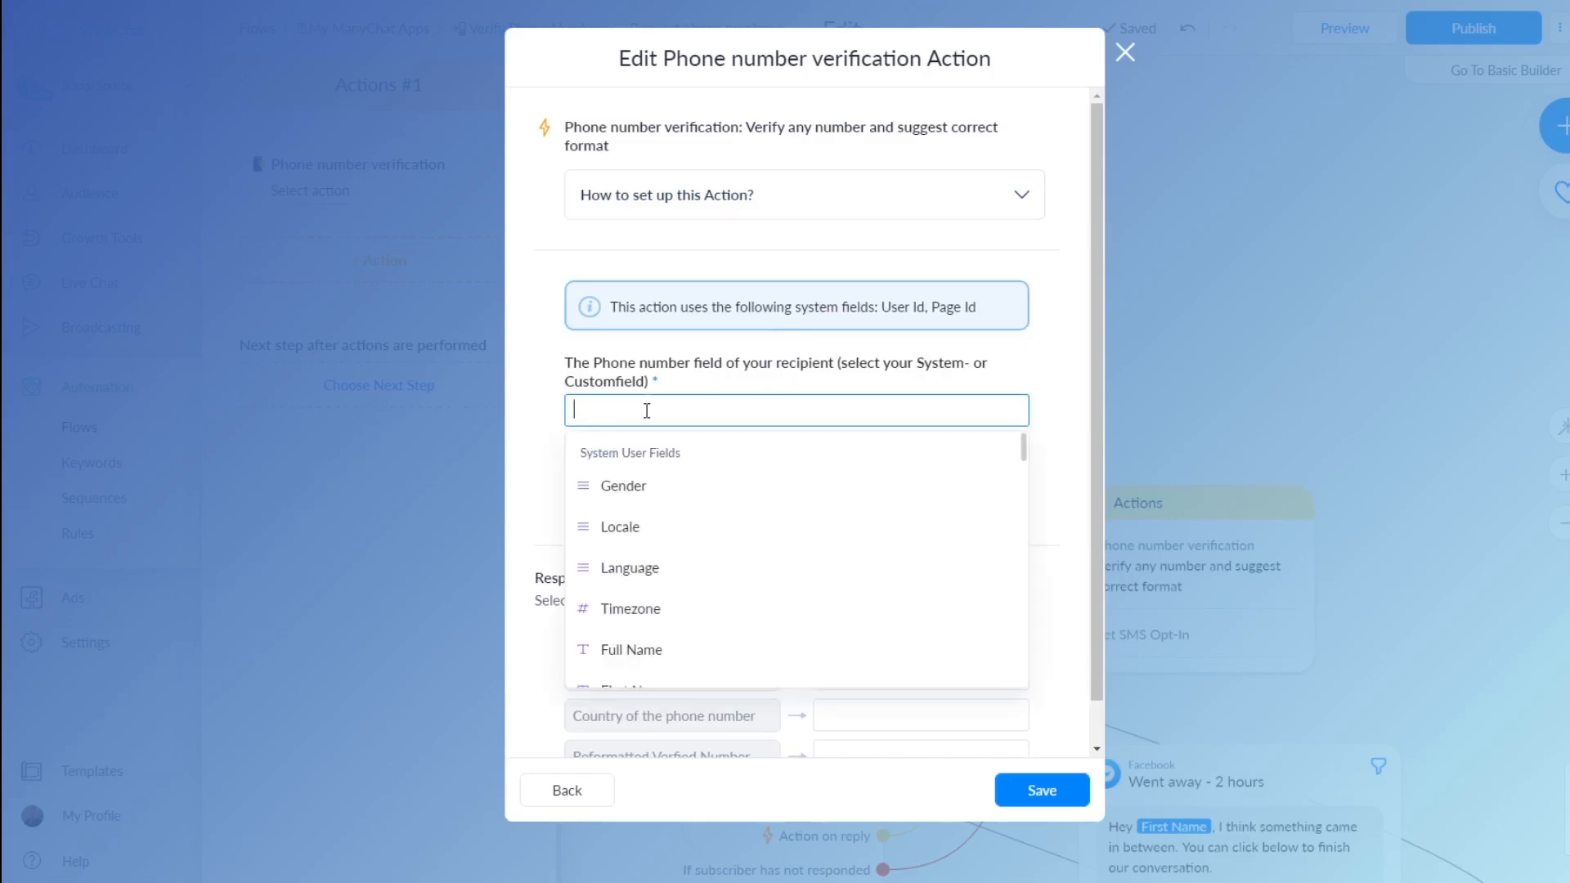
{"action": "type", "text": "phone"}
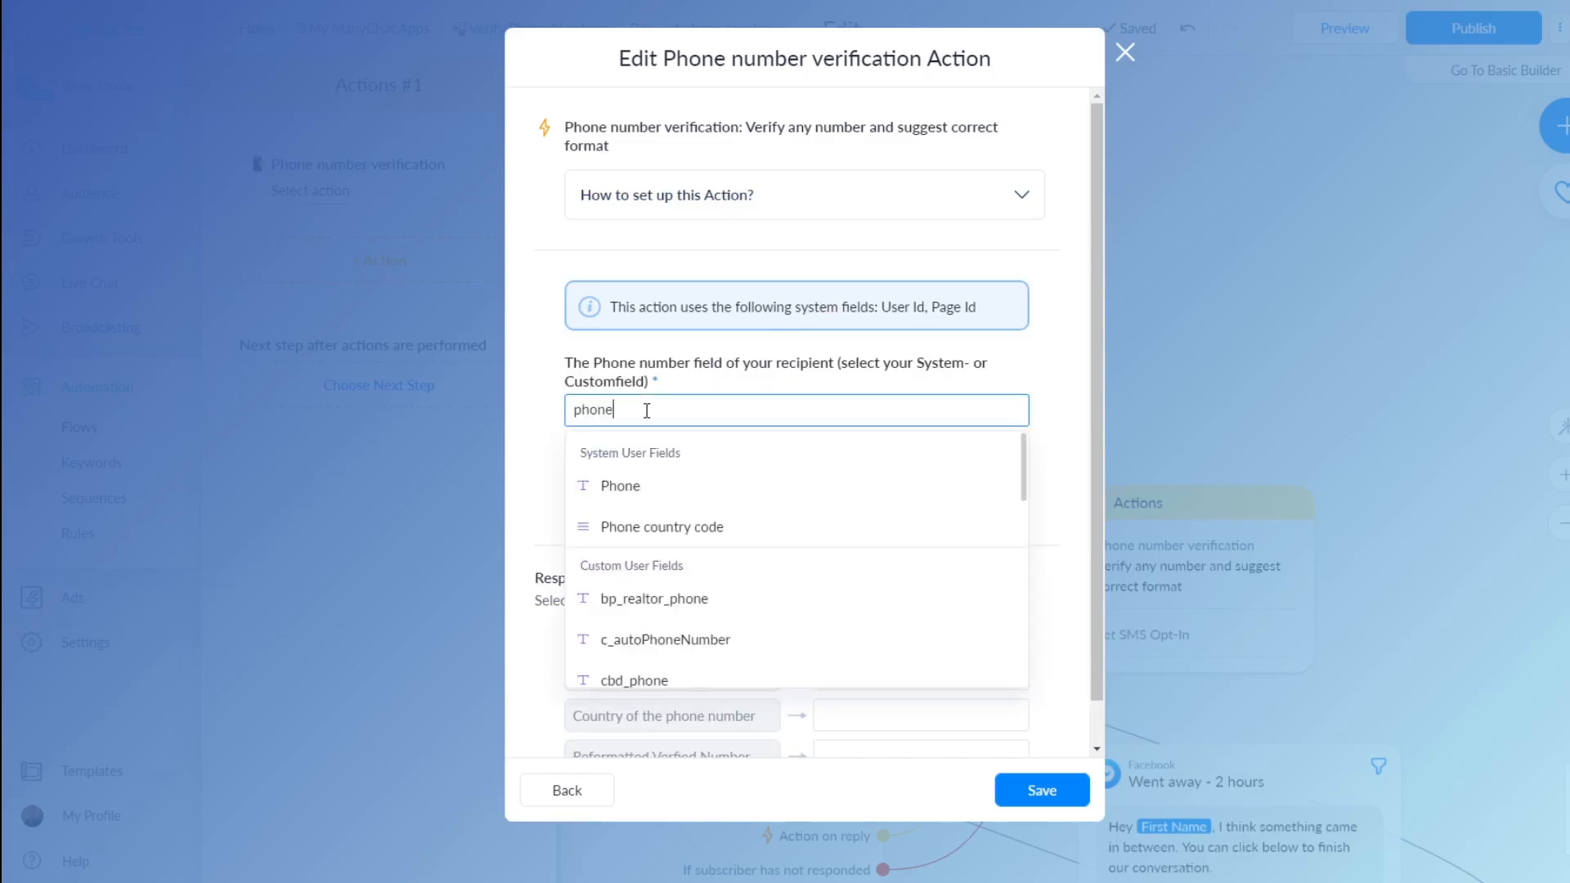
{"action": "left_click", "coordinate": [631, 486]}
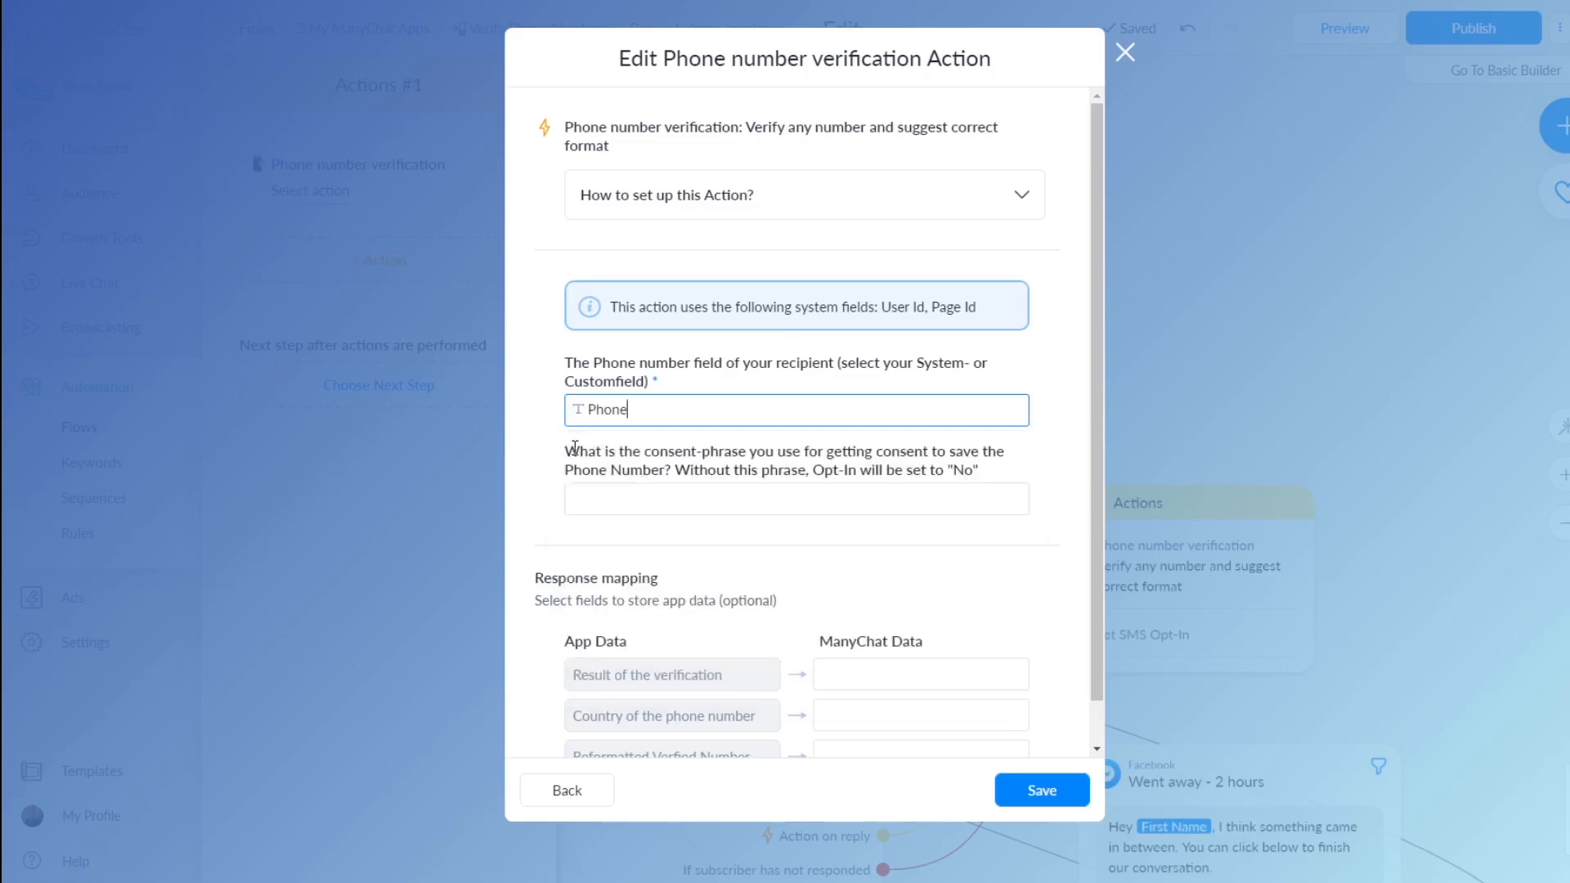
Enter the consent phrase 'I, {Full Name}, hereby give consent to send me SMS messages' and save
{"action": "left_click", "coordinate": [726, 502]}
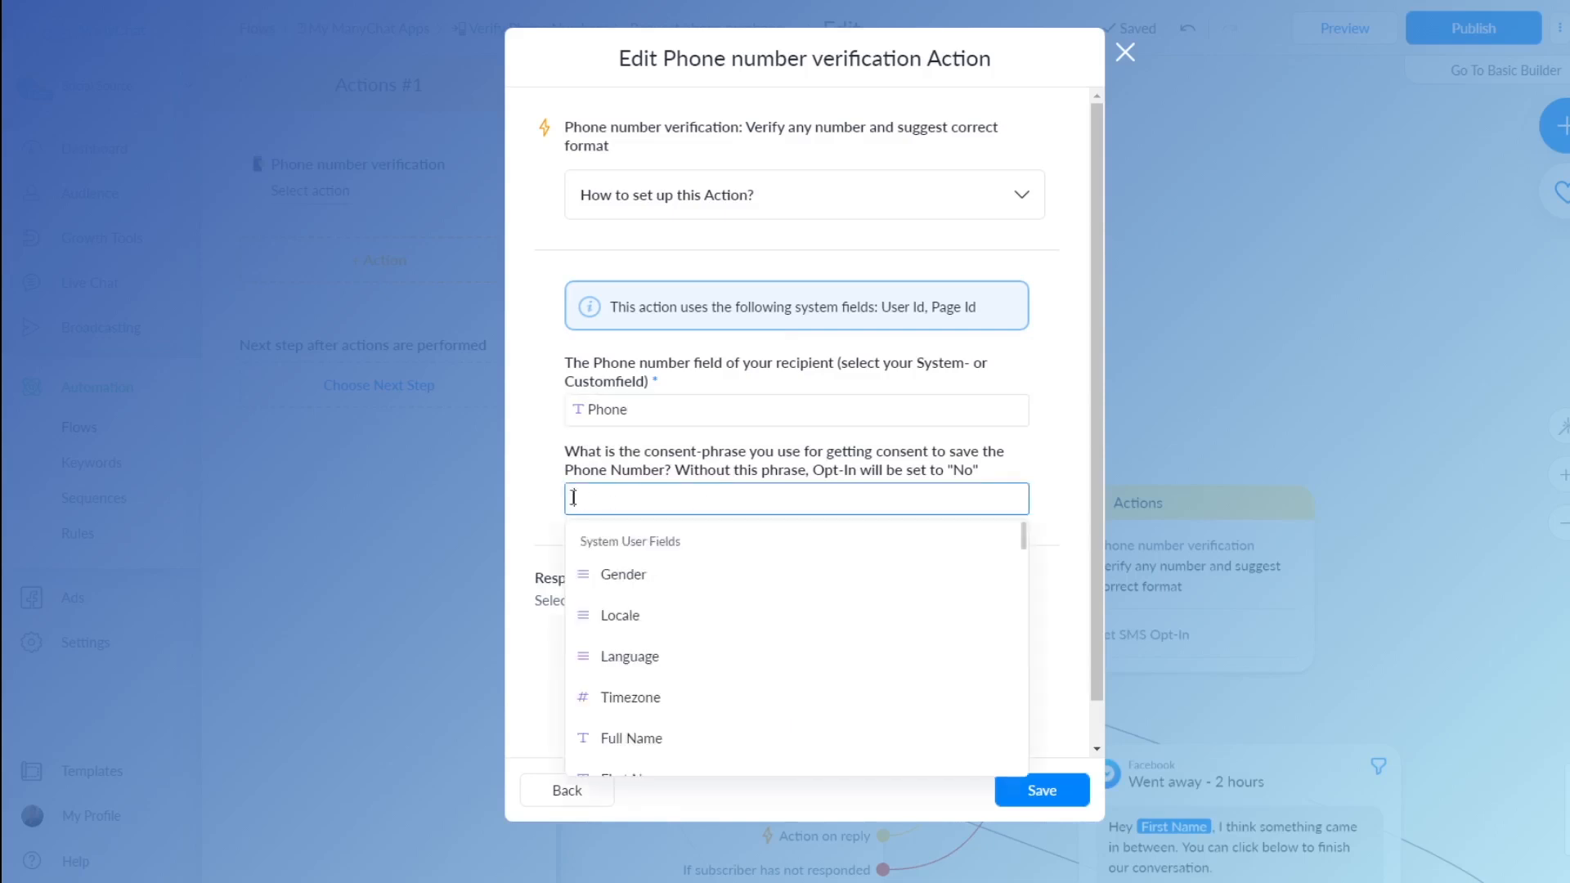
{"action": "left_click", "coordinate": [539, 500]}
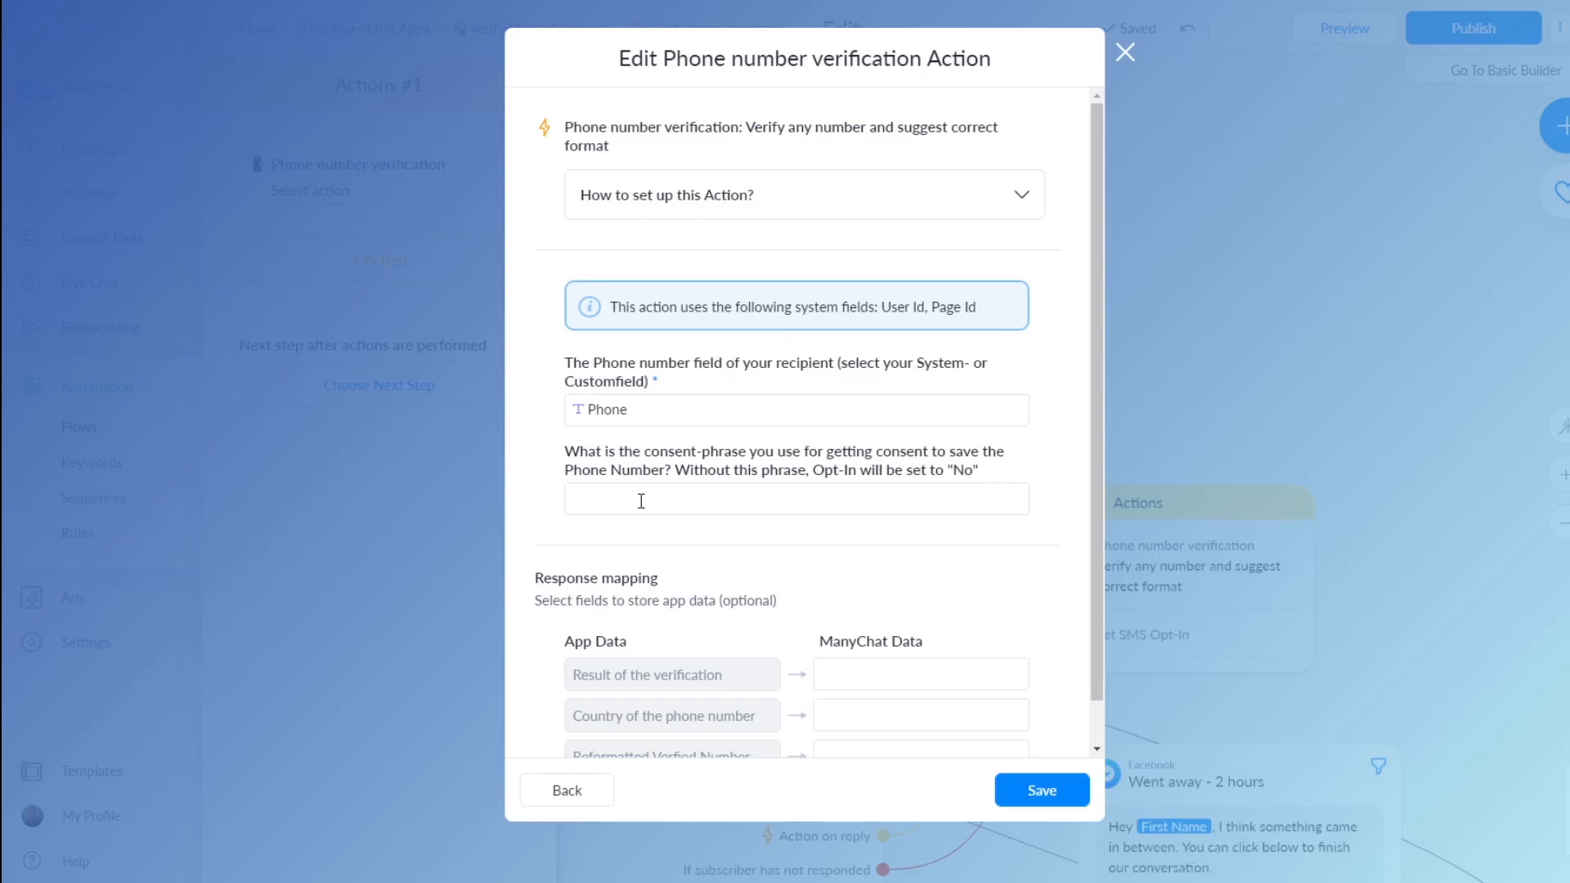
{"action": "left_click", "coordinate": [641, 501]}
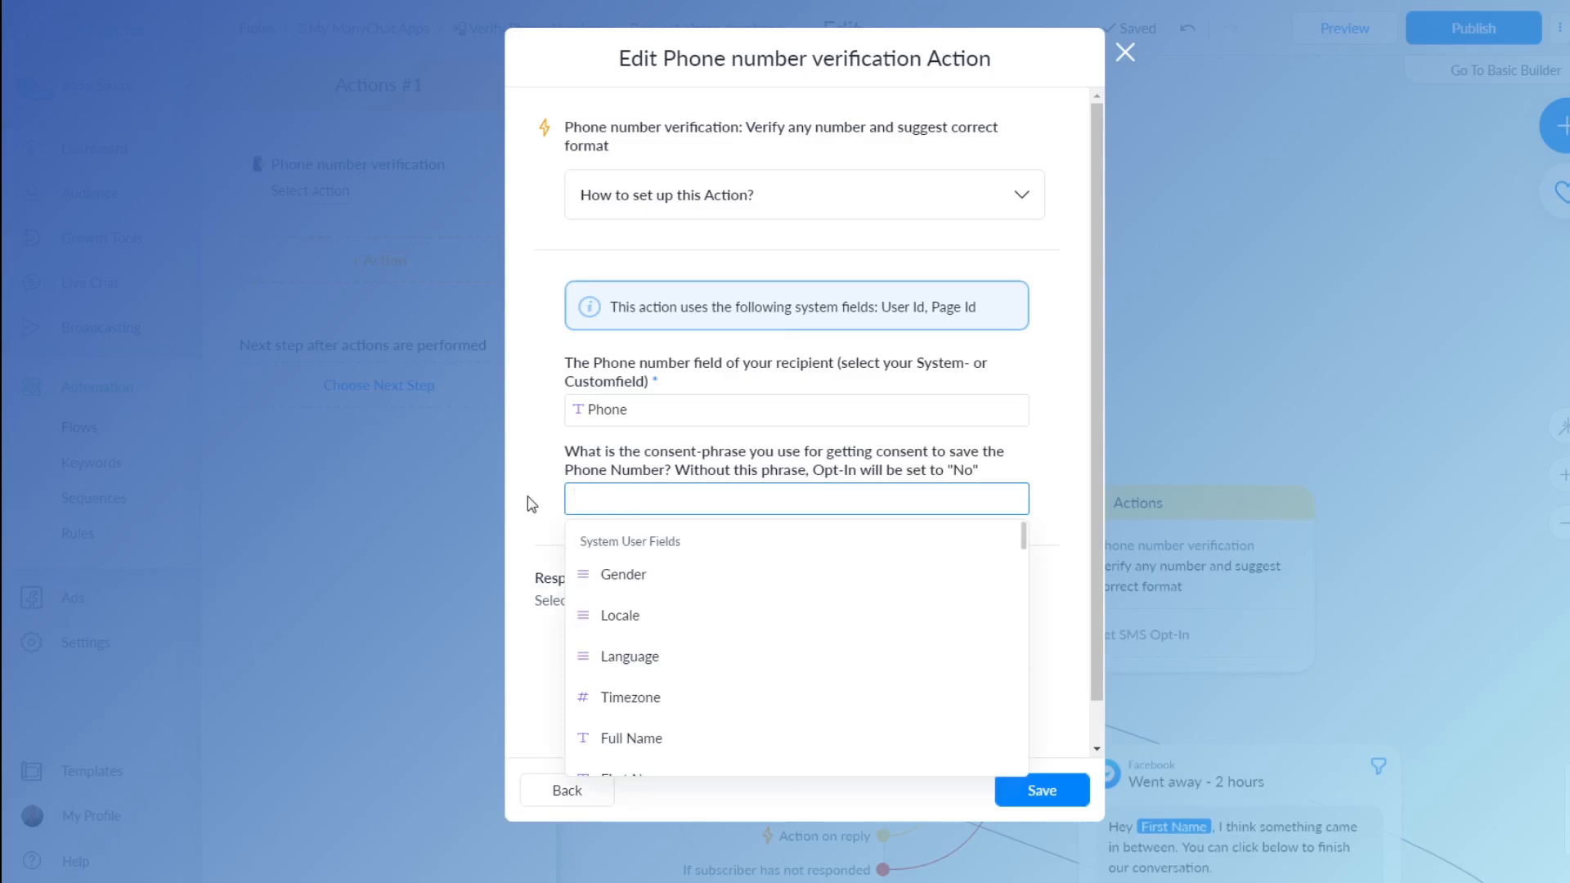
{"action": "type", "text": "I hereby give consent to send me SMS messages"}
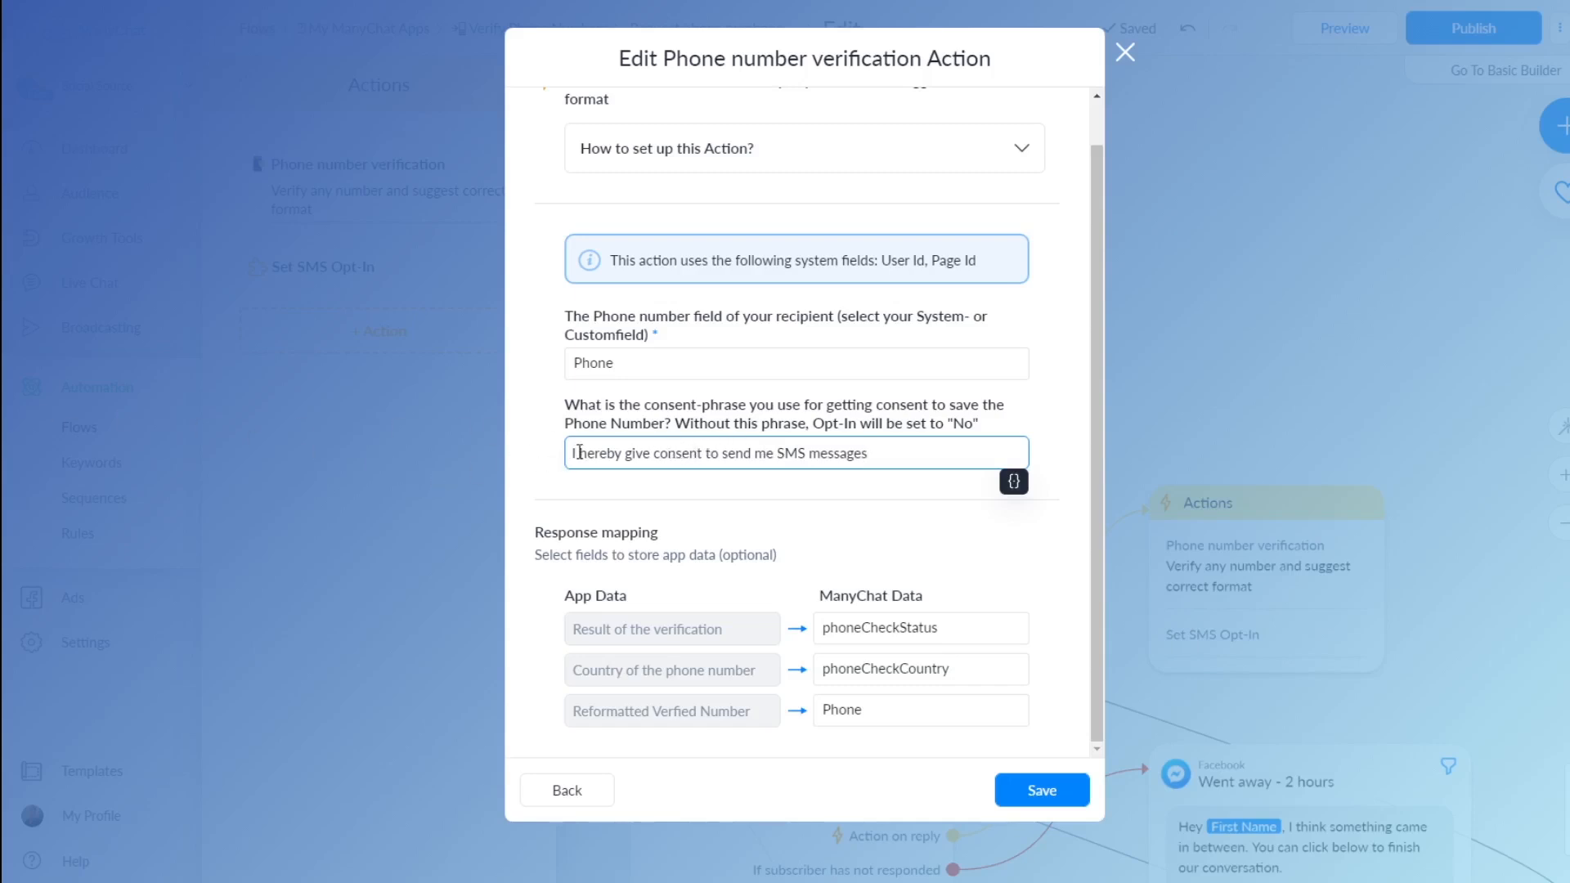
{"action": "type", "text": ", "}
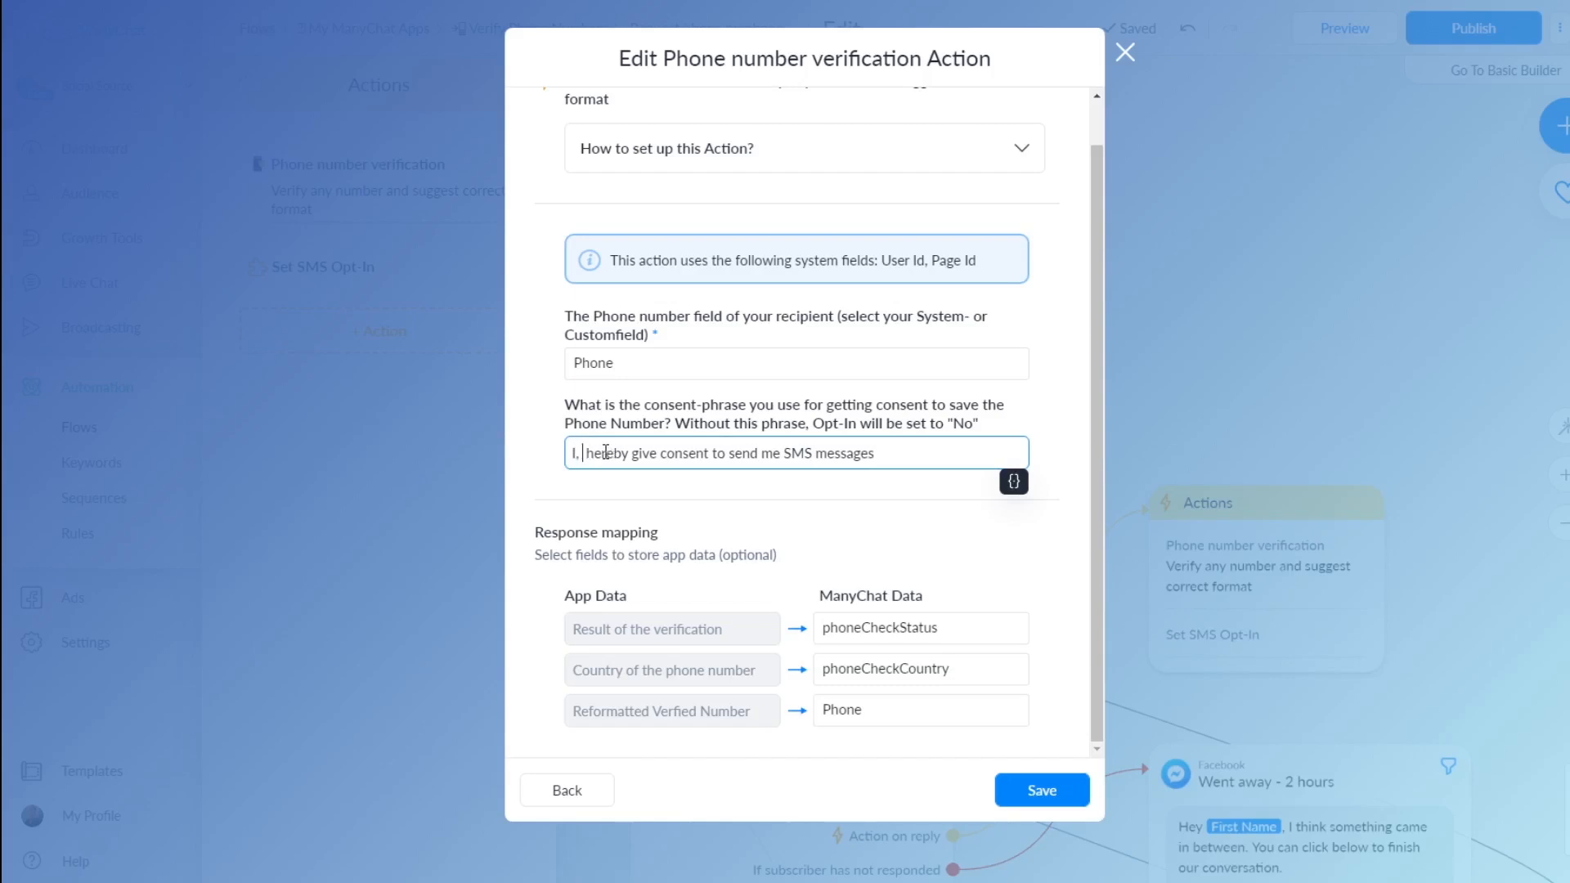
{"action": "type", "text": "{"}
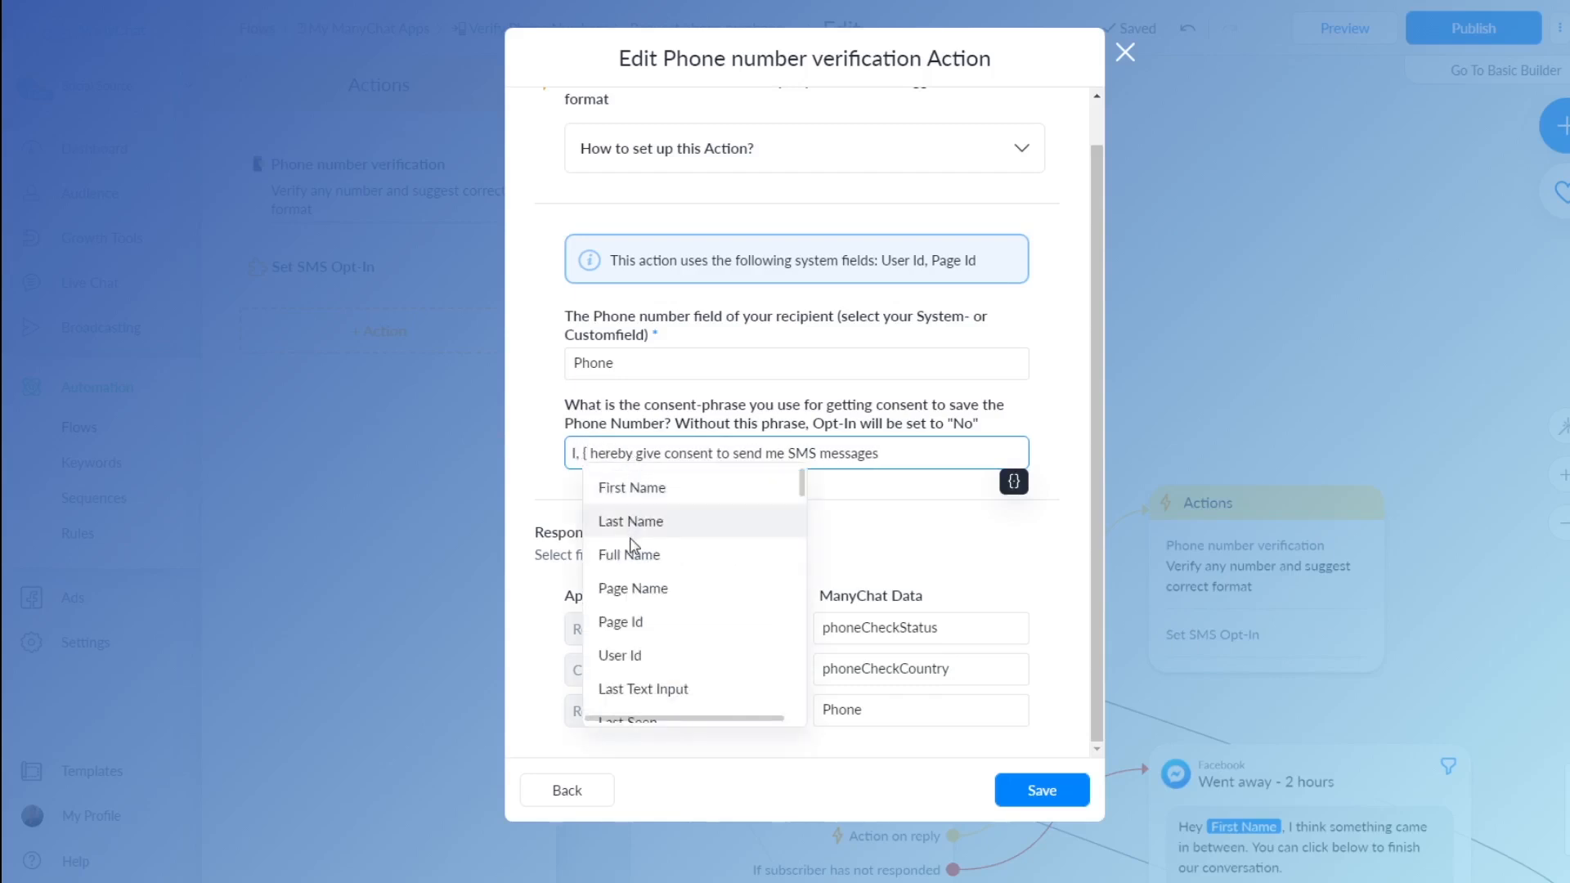
{"action": "left_click", "coordinate": [630, 554]}
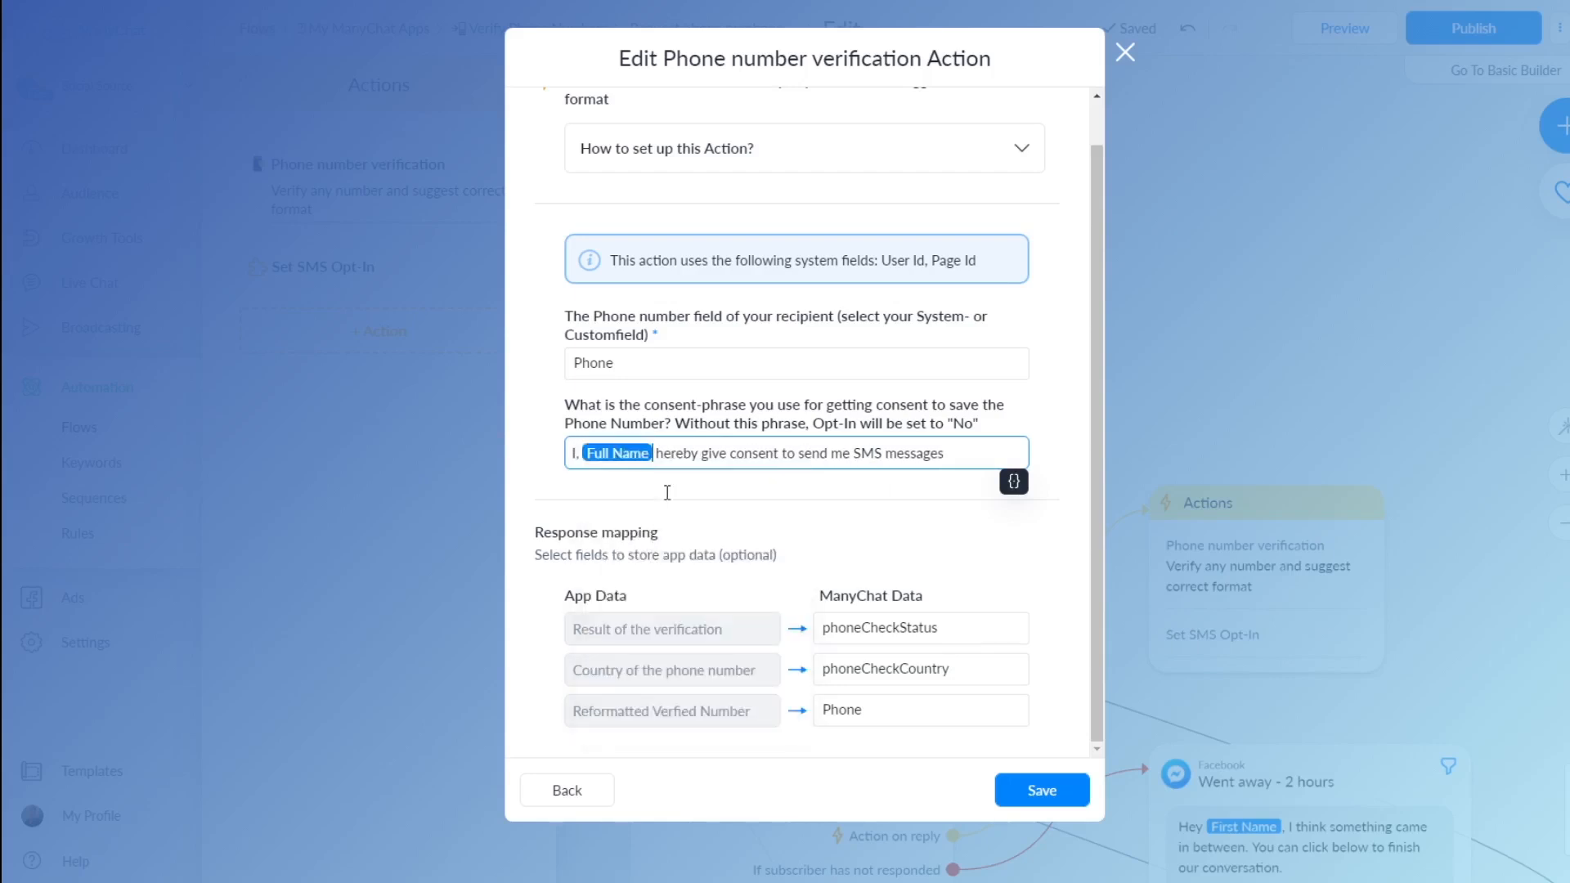
{"action": "type", "text": ","}
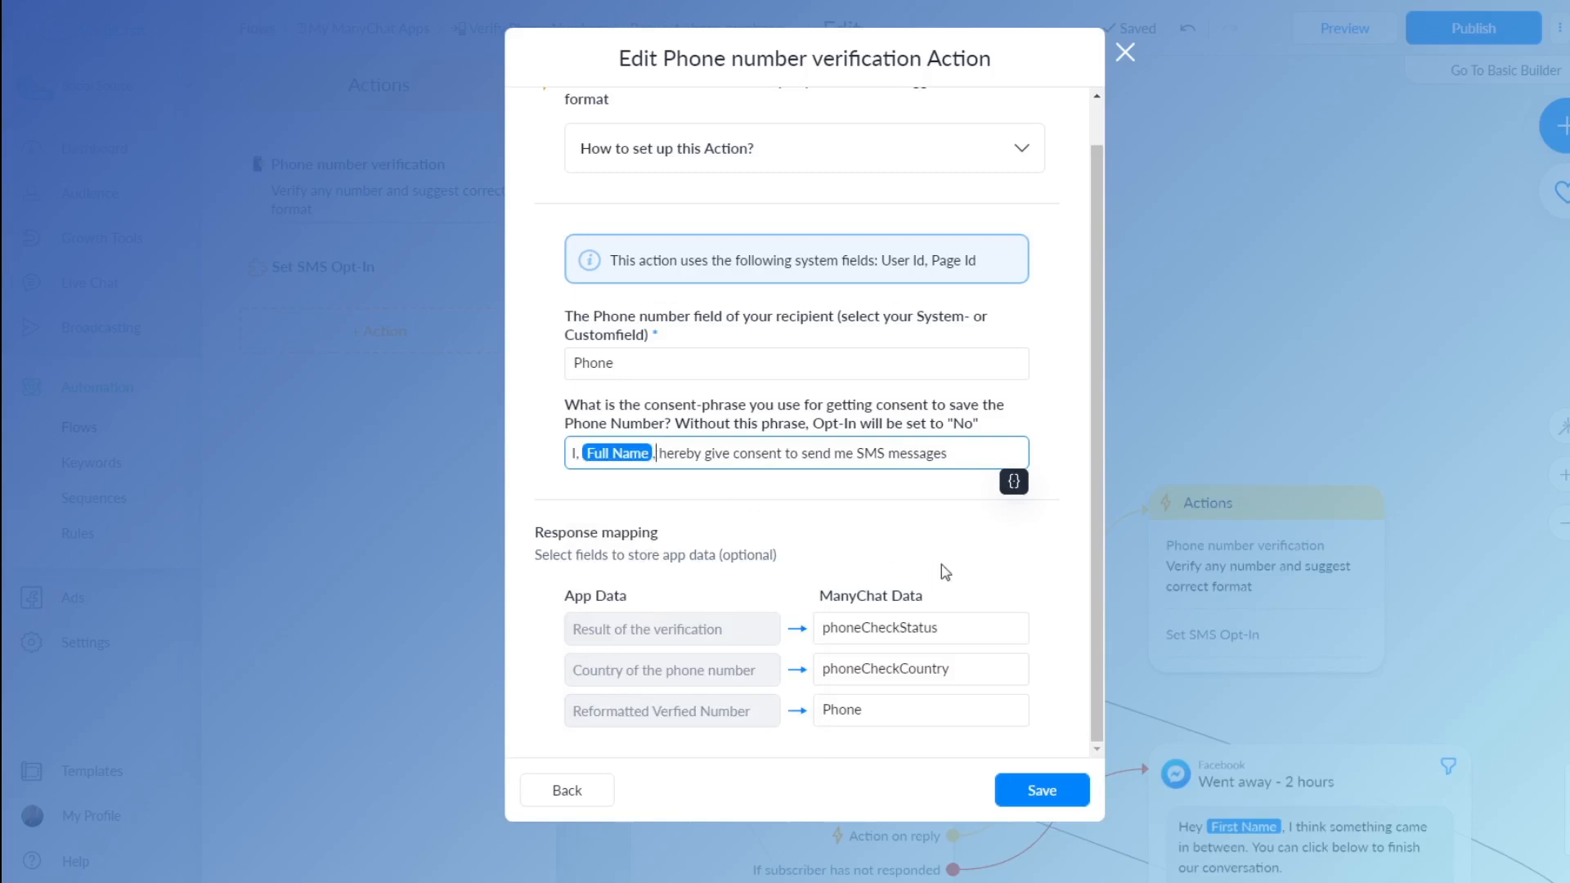
{"action": "left_click", "coordinate": [767, 494]}
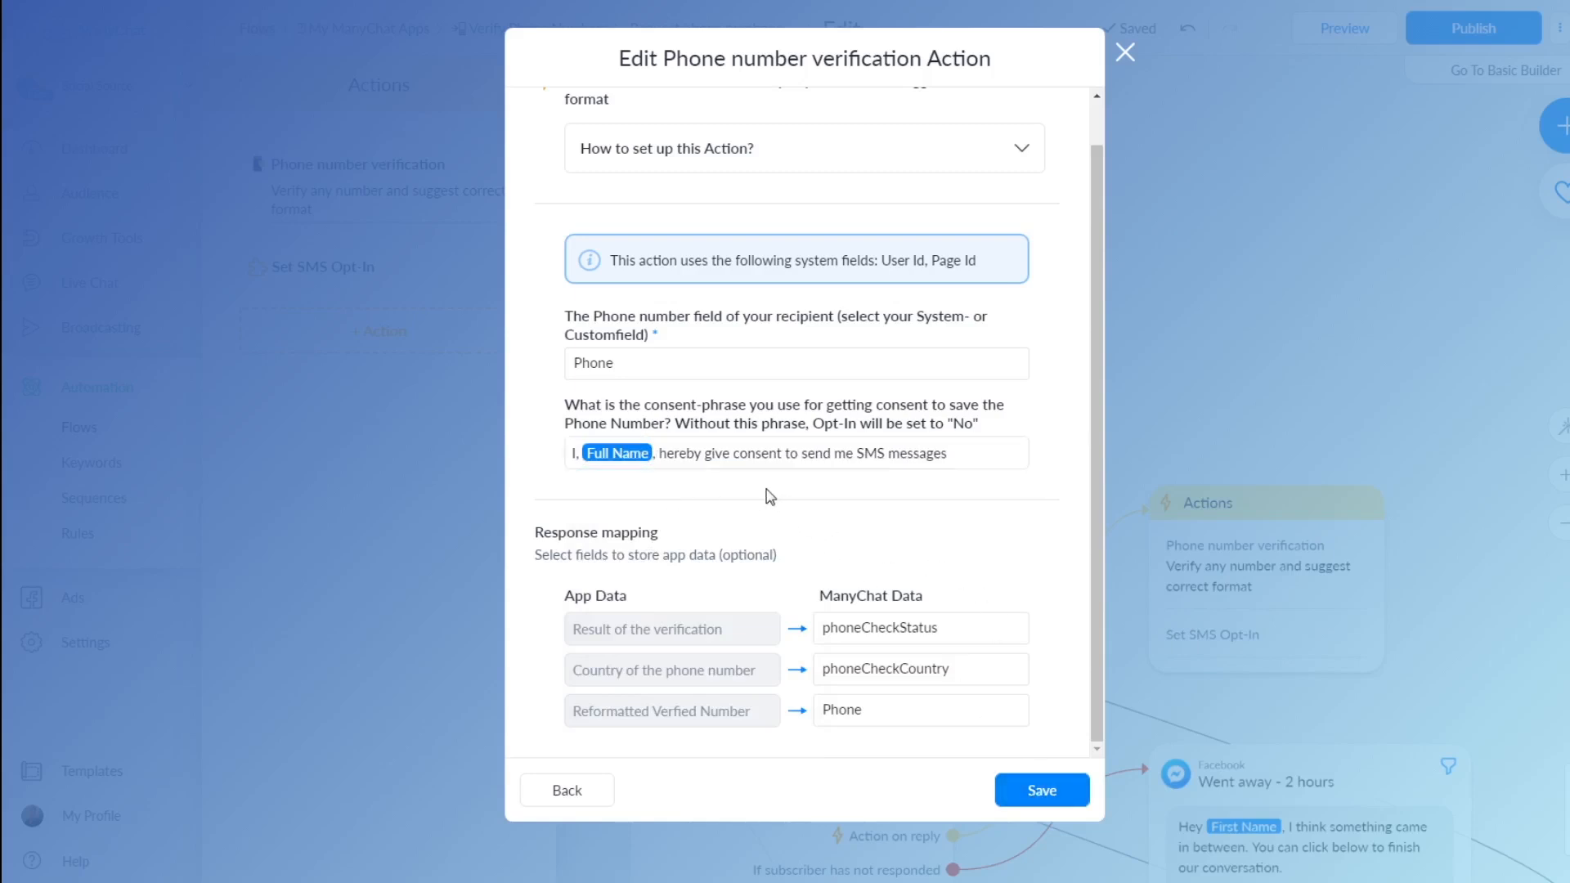
{"action": "left_click", "coordinate": [1049, 783]}
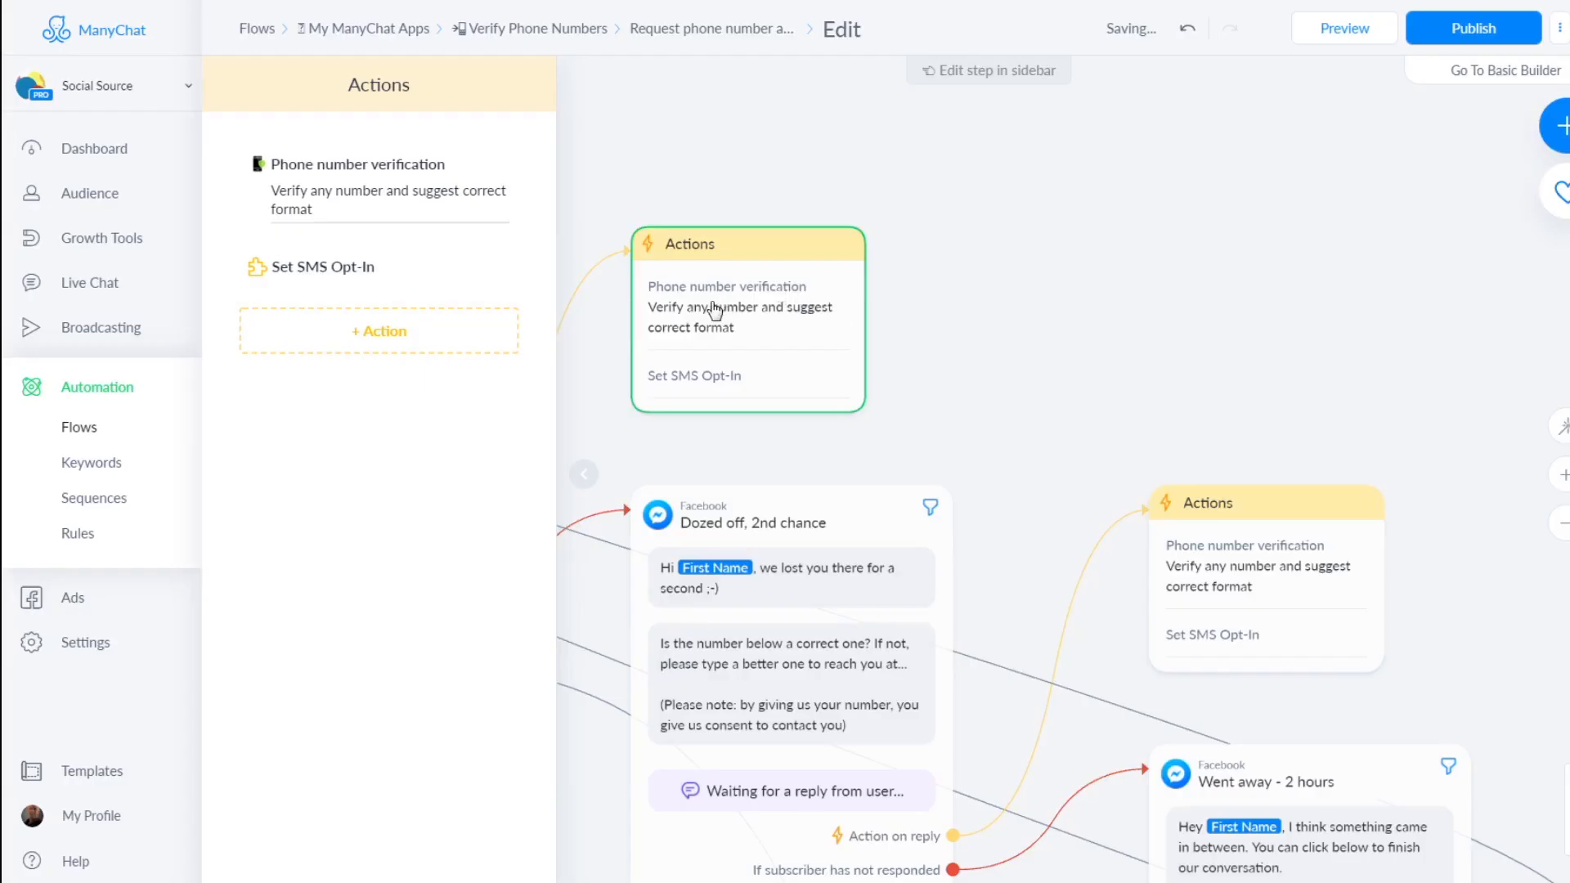
Reopen the phone verification action and expand its 'How to set up this Action?' guide
{"action": "left_click", "coordinate": [380, 183]}
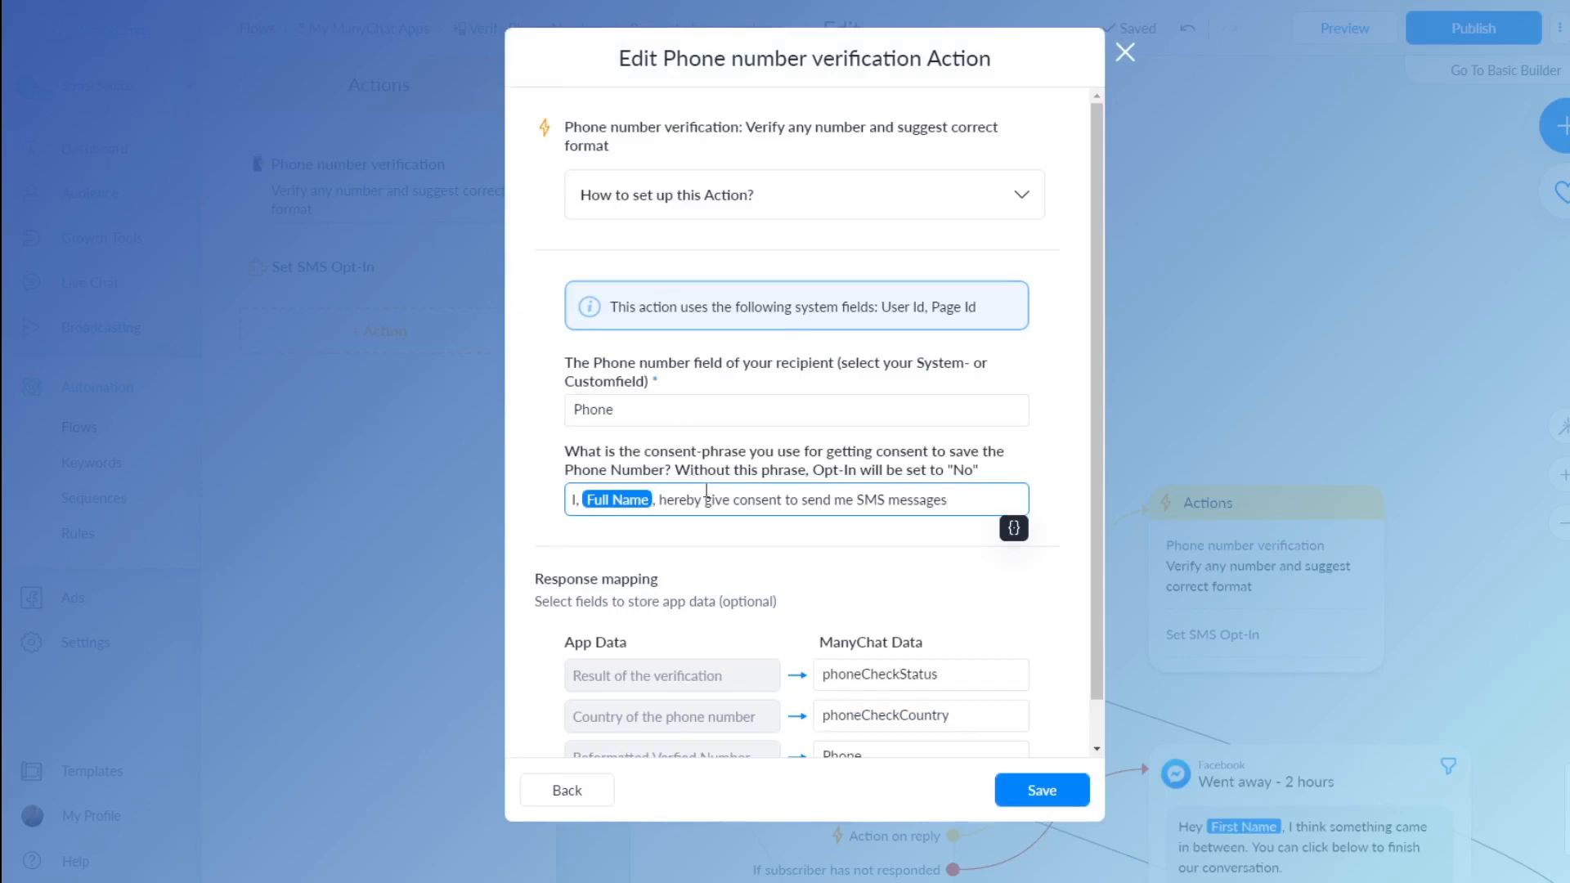
{"action": "scroll", "coordinate": [735, 541], "scroll_direction": "down", "scroll_amount": 1}
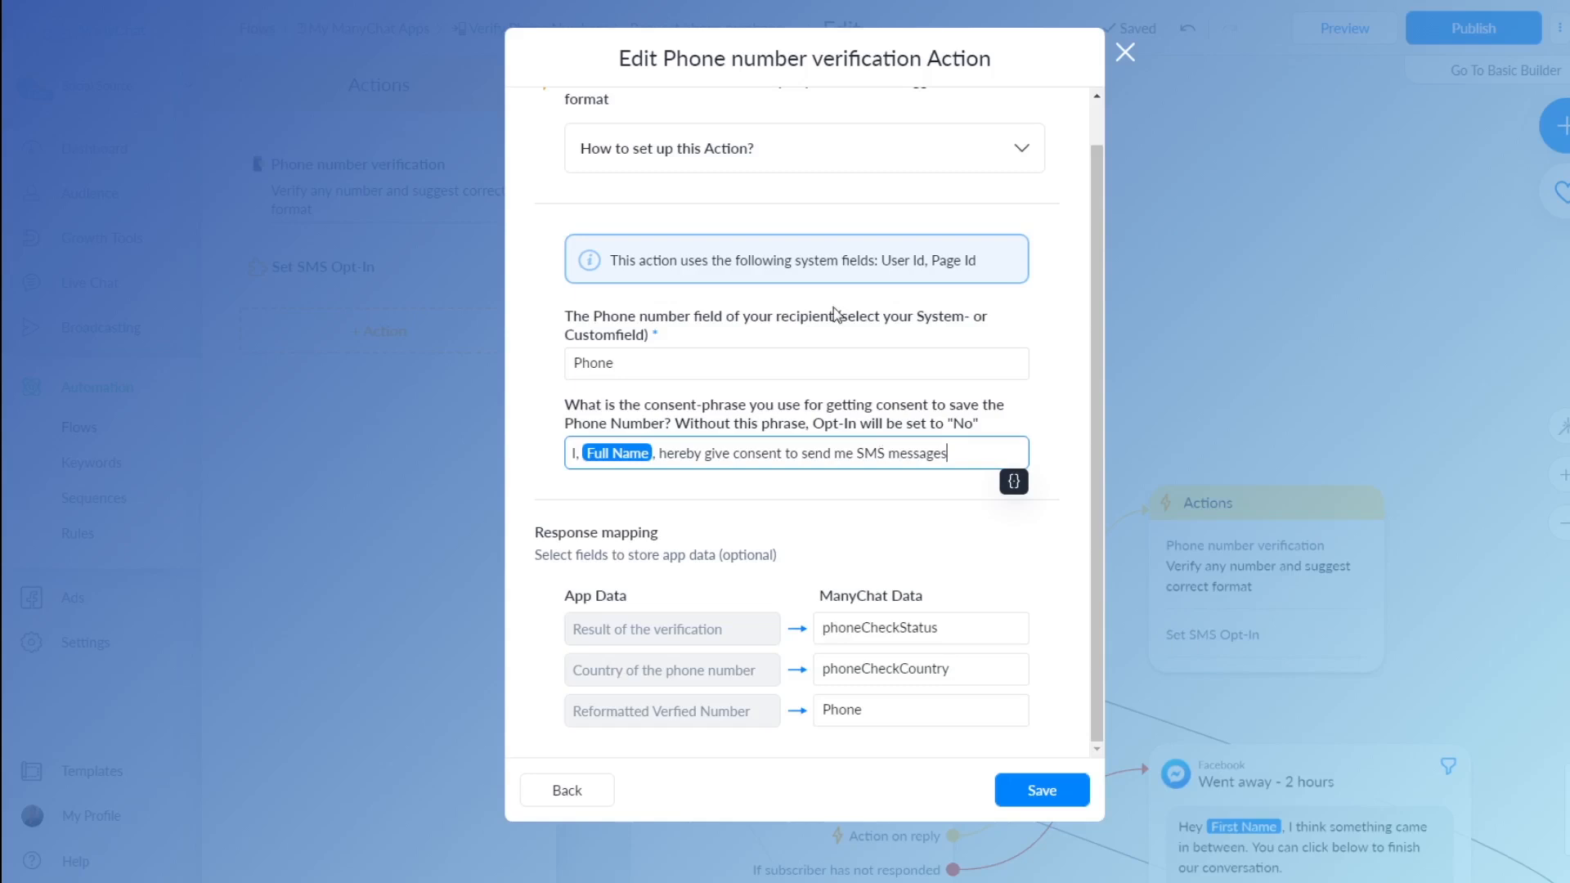
{"action": "left_click", "coordinate": [768, 150]}
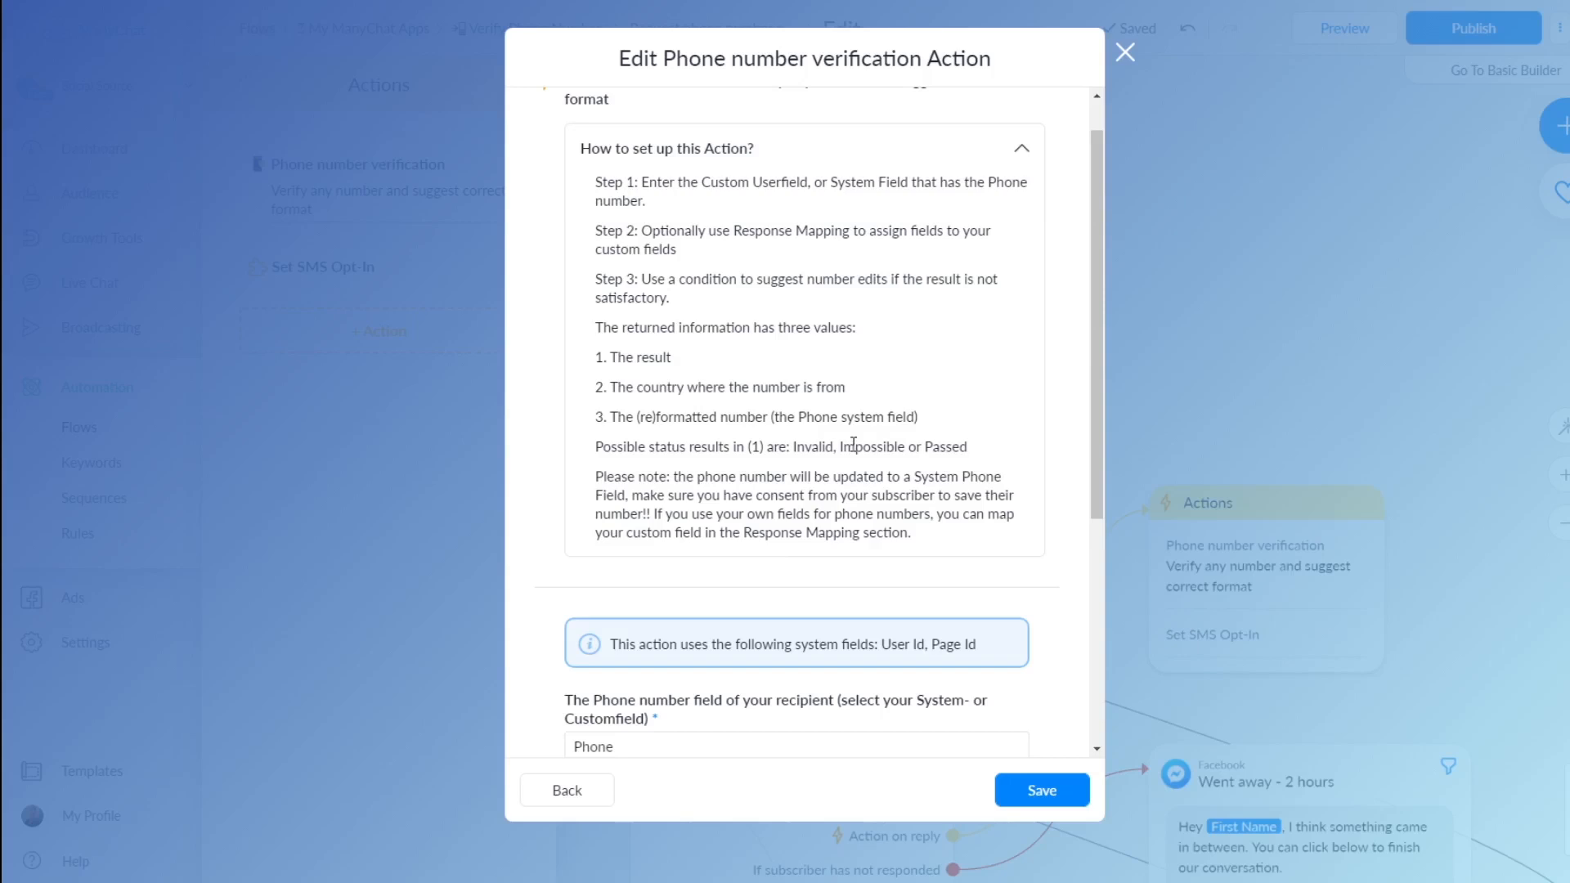
Collapse the setup guide and save the phone verification action settings
{"action": "left_click", "coordinate": [953, 157]}
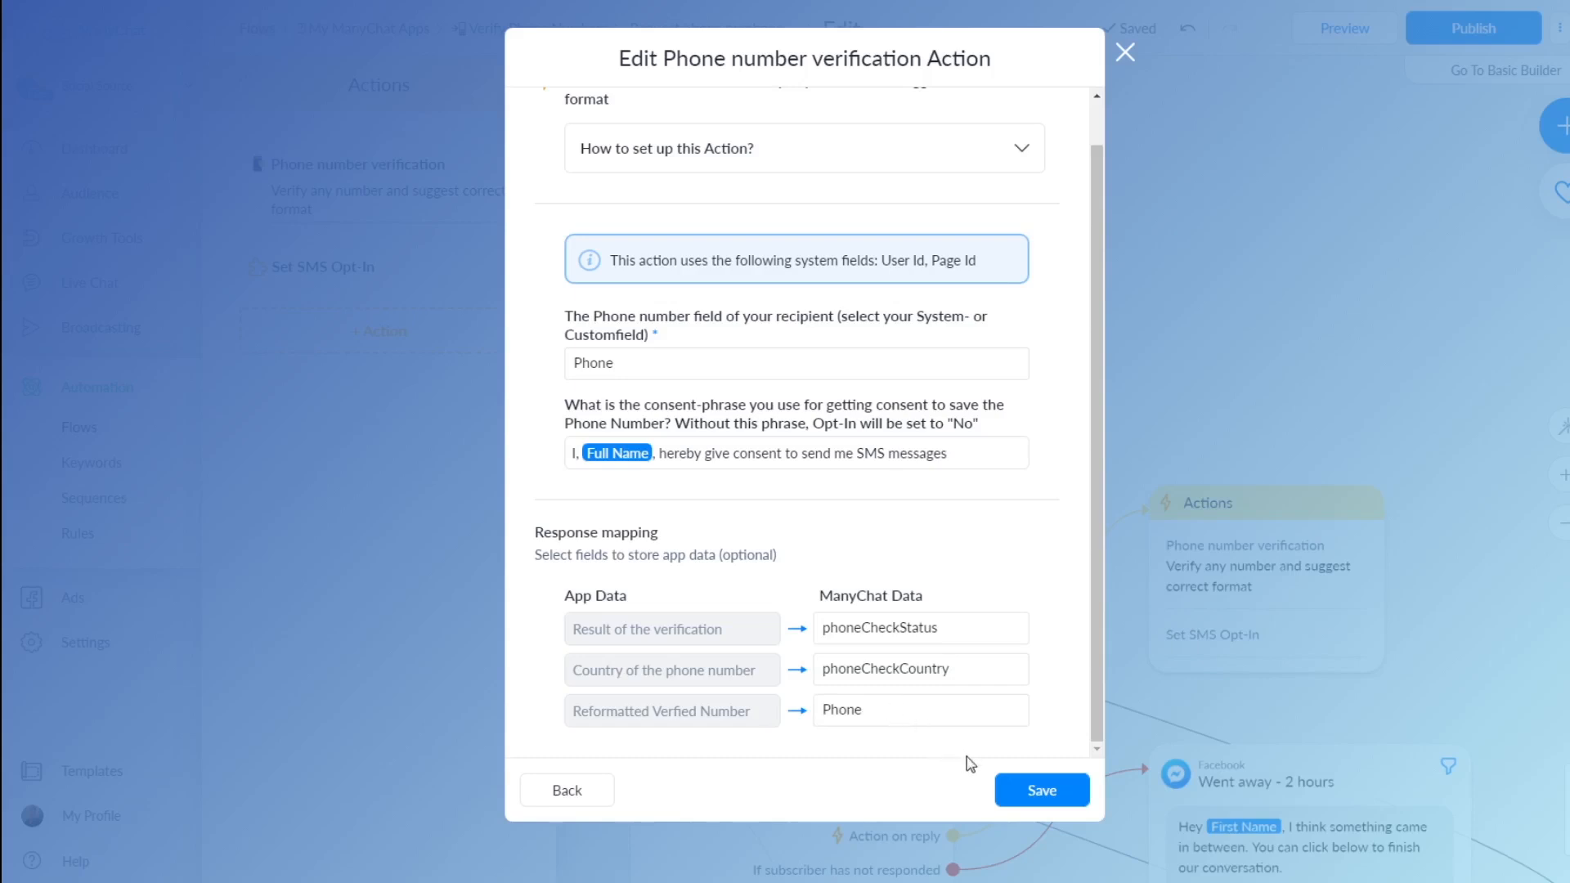
{"action": "left_click", "coordinate": [1032, 792]}
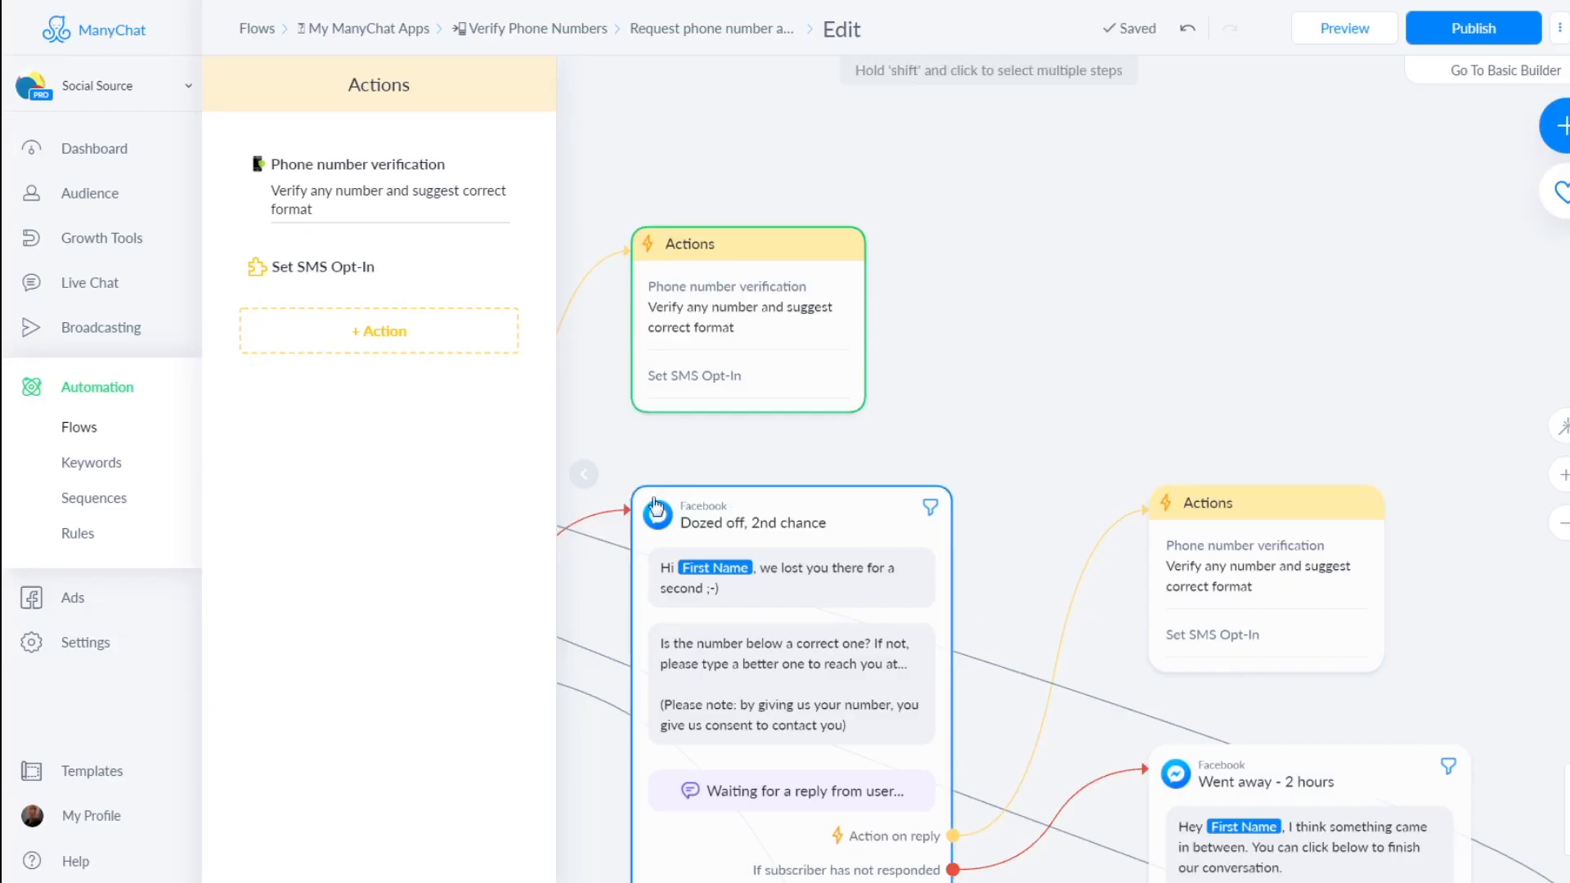
{"action": "left_click_drag", "start_coordinate": [1005, 383], "coordinate": [1145, 71]}
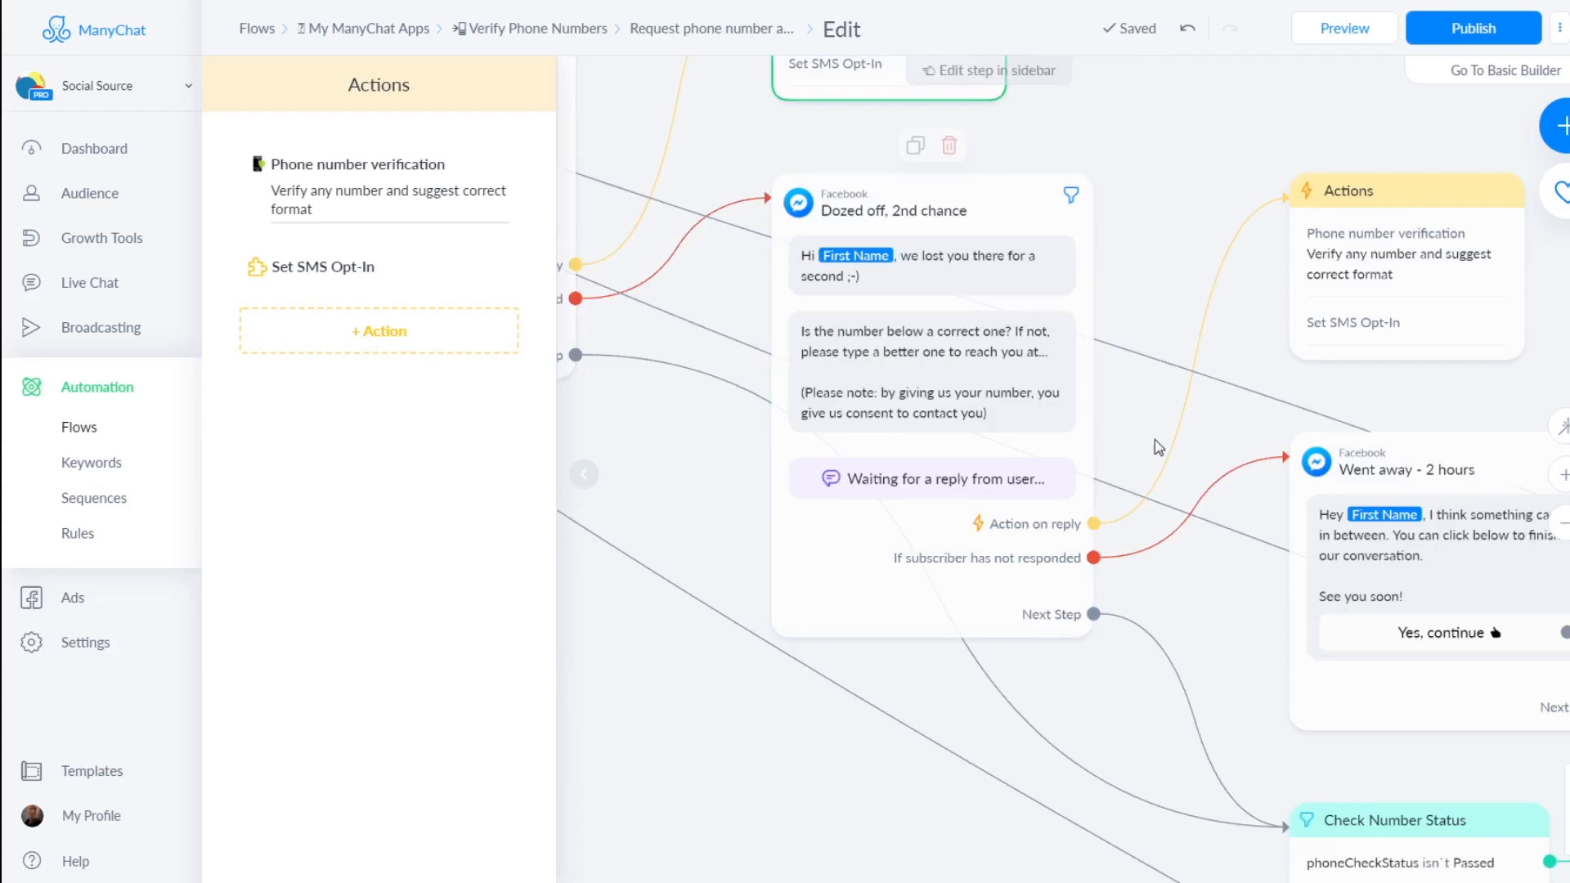
{"action": "left_click_drag", "start_coordinate": [712, 441], "coordinate": [1055, 551]}
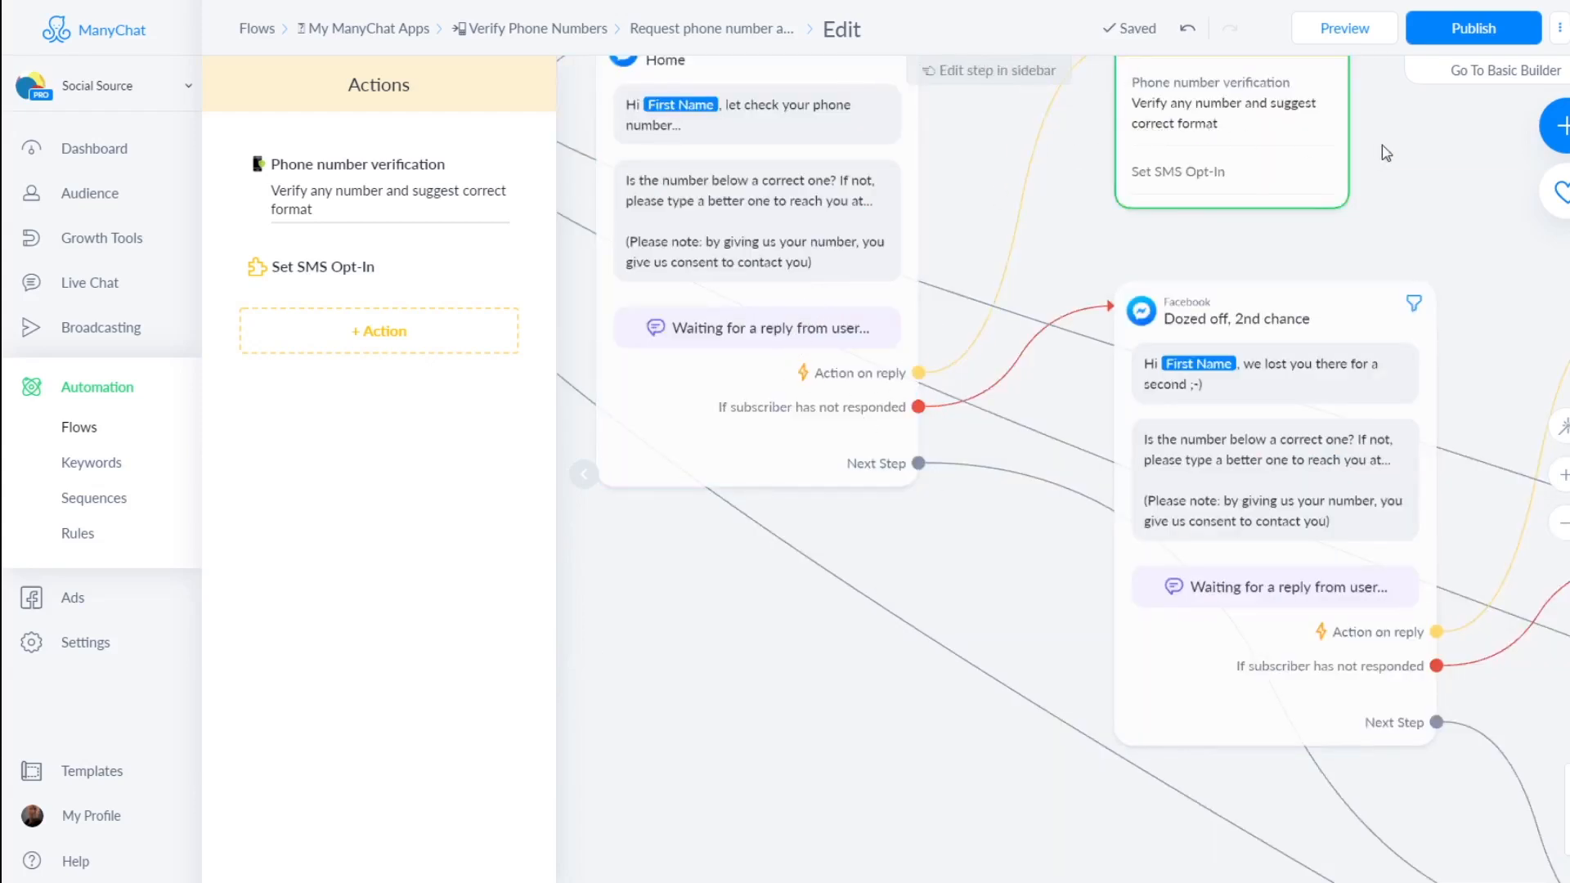
{"action": "left_click_drag", "start_coordinate": [1386, 153], "coordinate": [1349, 231]}
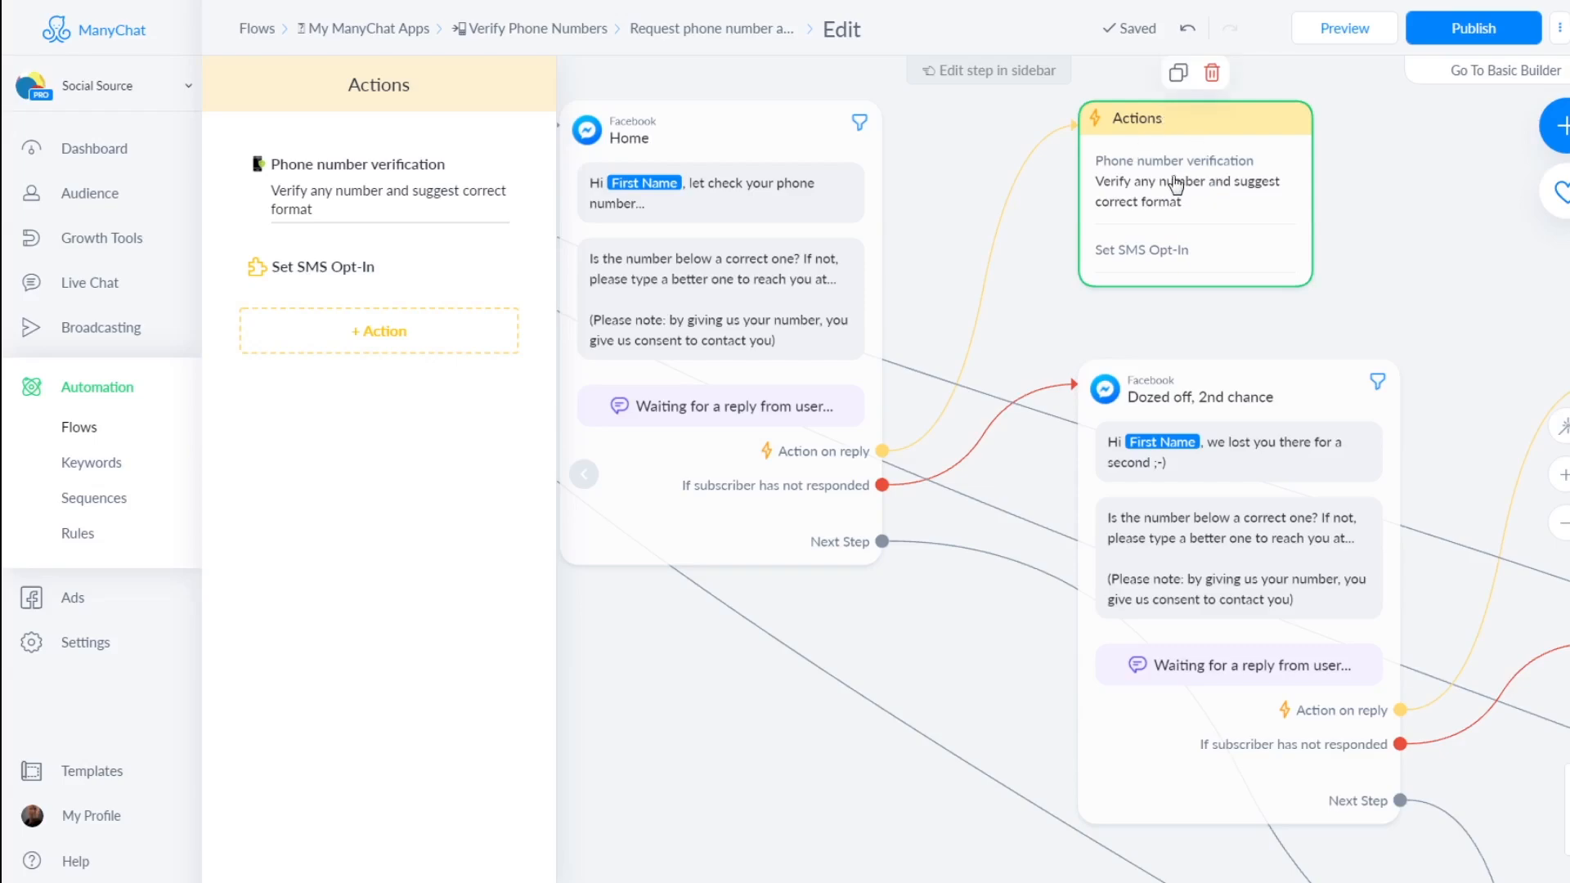
{"action": "scroll", "coordinate": [973, 657], "scroll_direction": "down", "scroll_amount": 4}
{"action": "scroll", "coordinate": [973, 656], "scroll_direction": "right", "scroll_amount": 3}
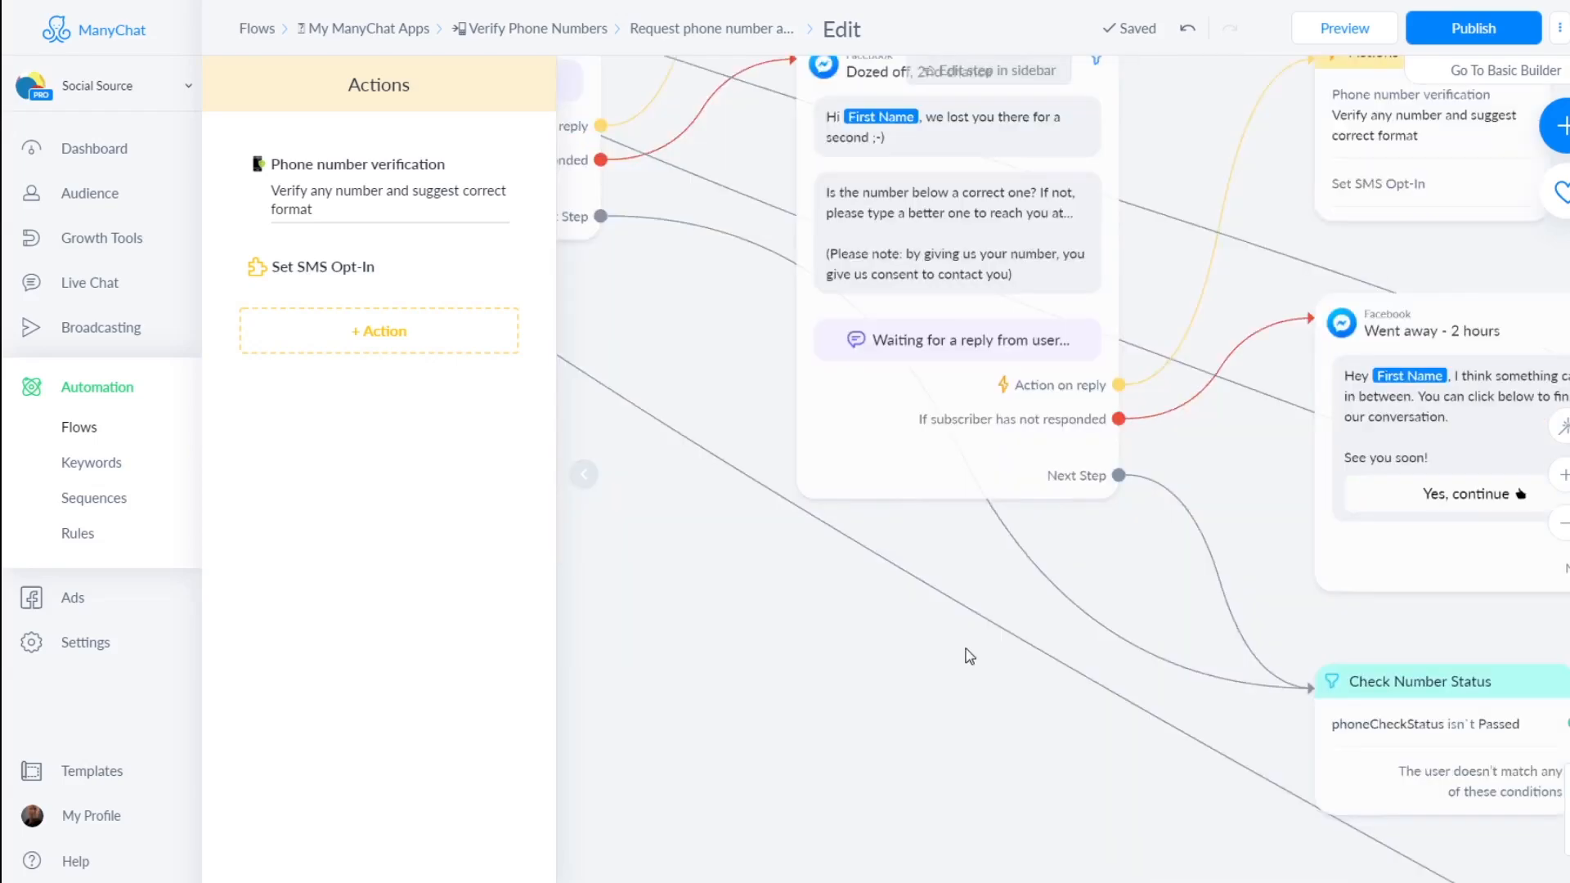
{"action": "scroll", "coordinate": [1136, 646], "scroll_direction": "down", "scroll_amount": 3}
{"action": "scroll", "coordinate": [1136, 646], "scroll_direction": "right", "scroll_amount": 4}
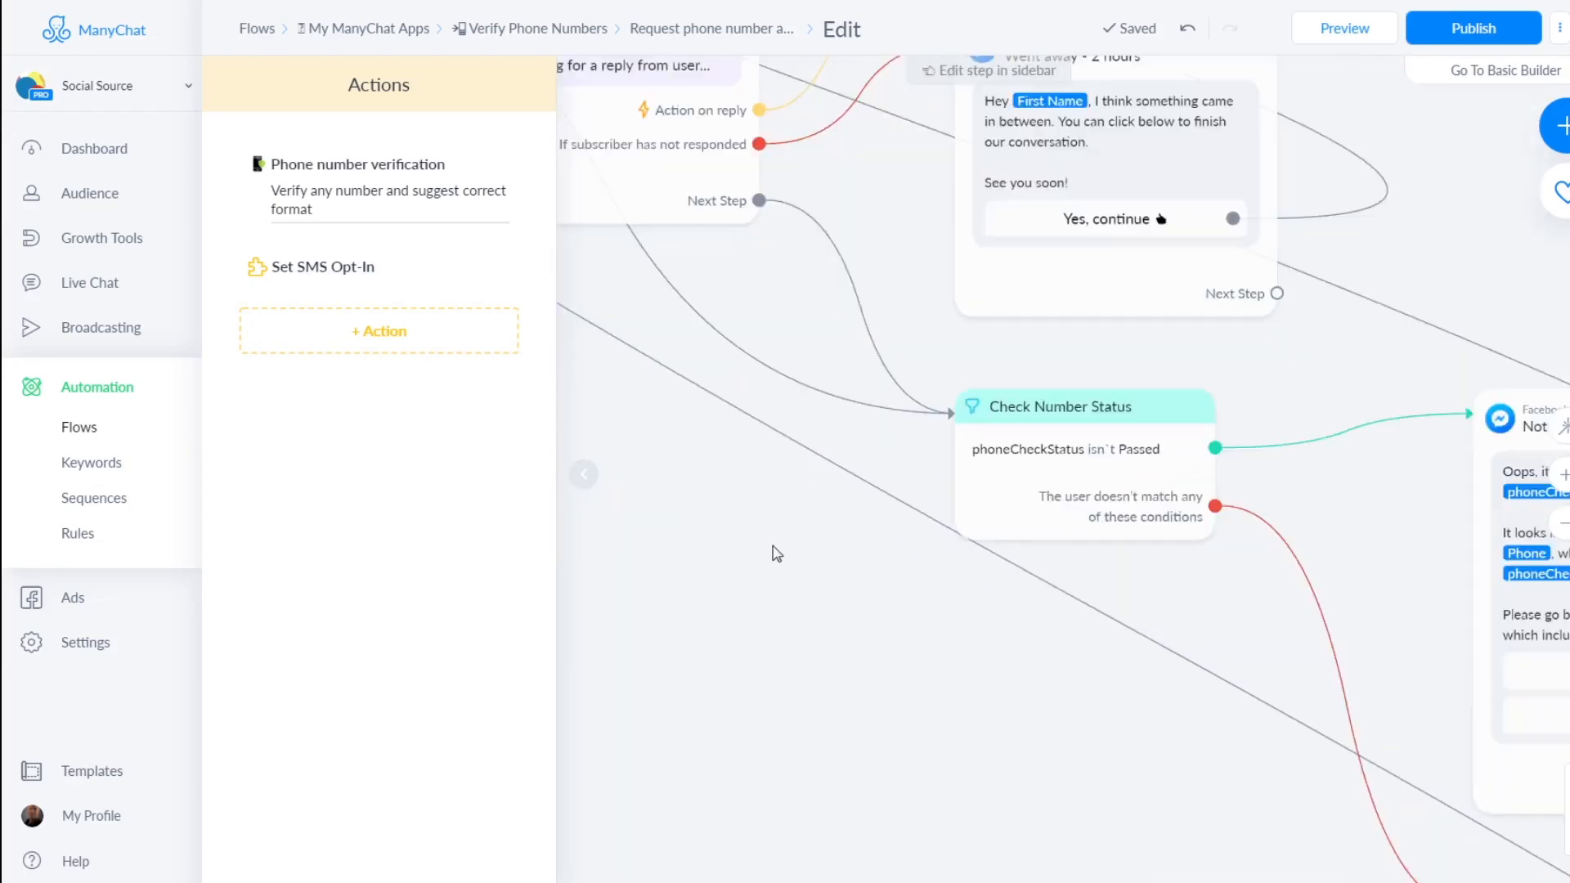
{"action": "scroll", "coordinate": [1437, 543], "scroll_direction": "down", "scroll_amount": 2}
{"action": "scroll", "coordinate": [1437, 543], "scroll_direction": "right", "scroll_amount": 4}
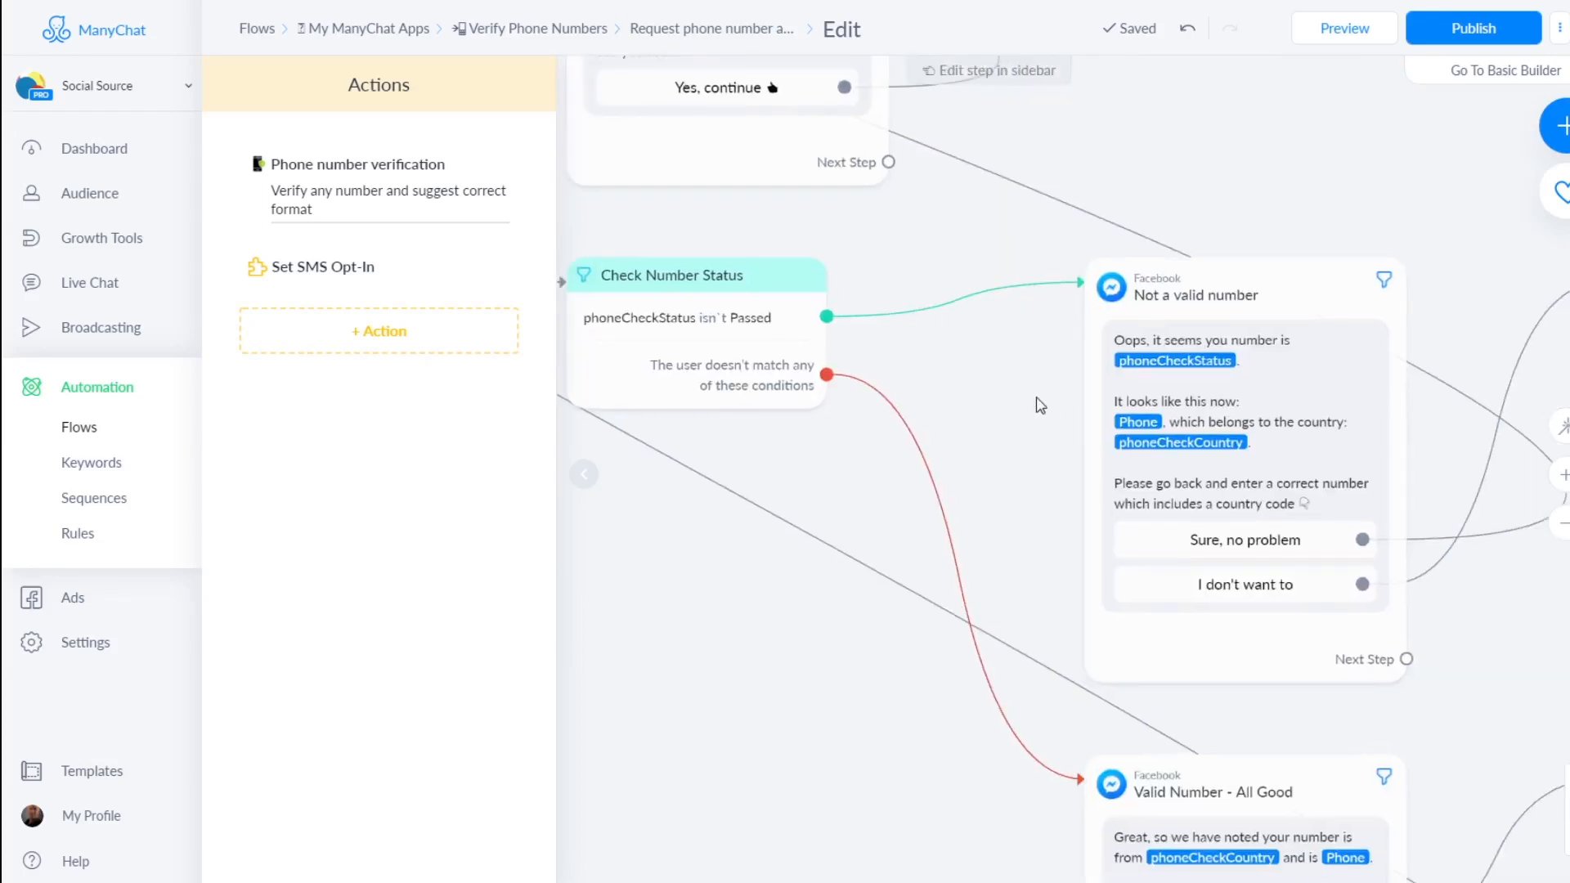
{"action": "left_click", "coordinate": [819, 327]}
{"action": "scroll", "coordinate": [914, 346], "scroll_direction": "left", "scroll_amount": 2}
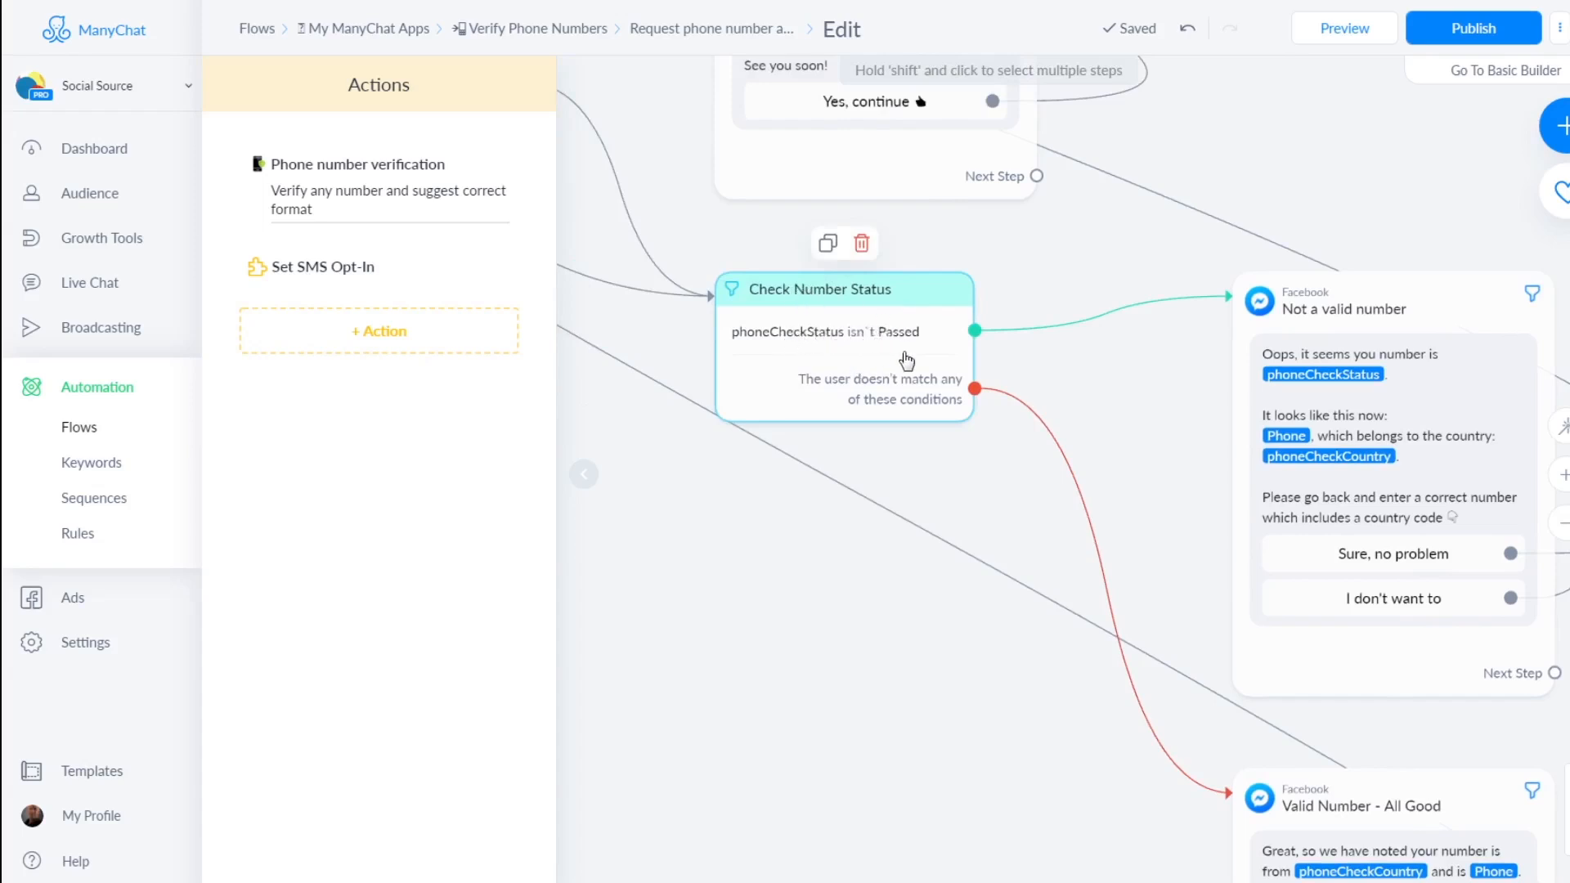
{"action": "left_click_drag", "start_coordinate": [1211, 556], "coordinate": [1144, 476]}
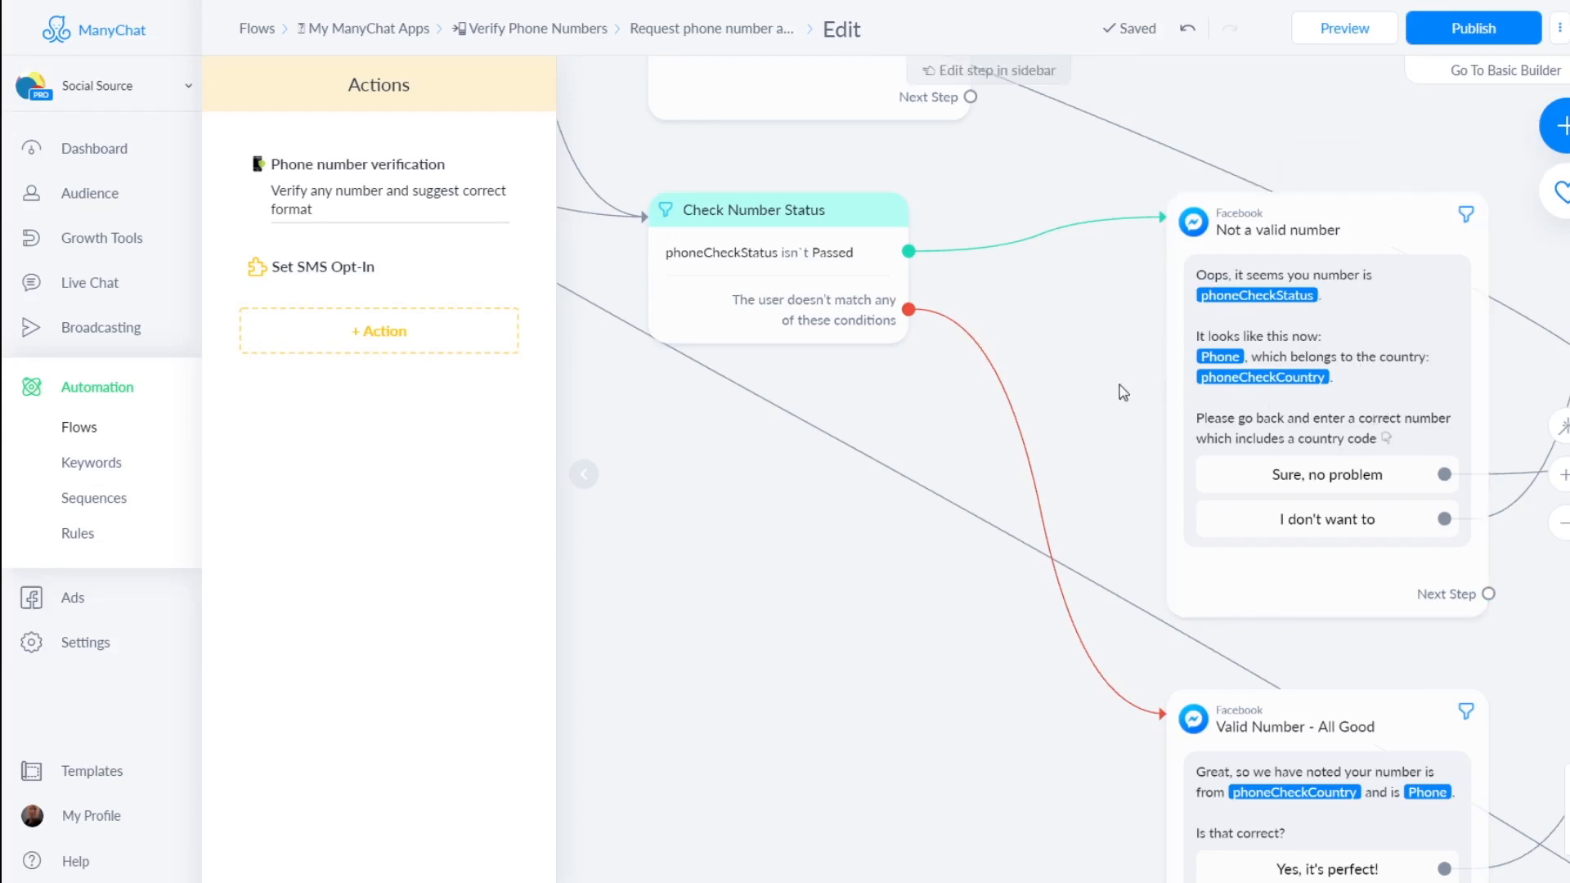
{"action": "left_click_drag", "start_coordinate": [1114, 385], "coordinate": [998, 301]}
{"action": "left_click_drag", "start_coordinate": [977, 765], "coordinate": [842, 605]}
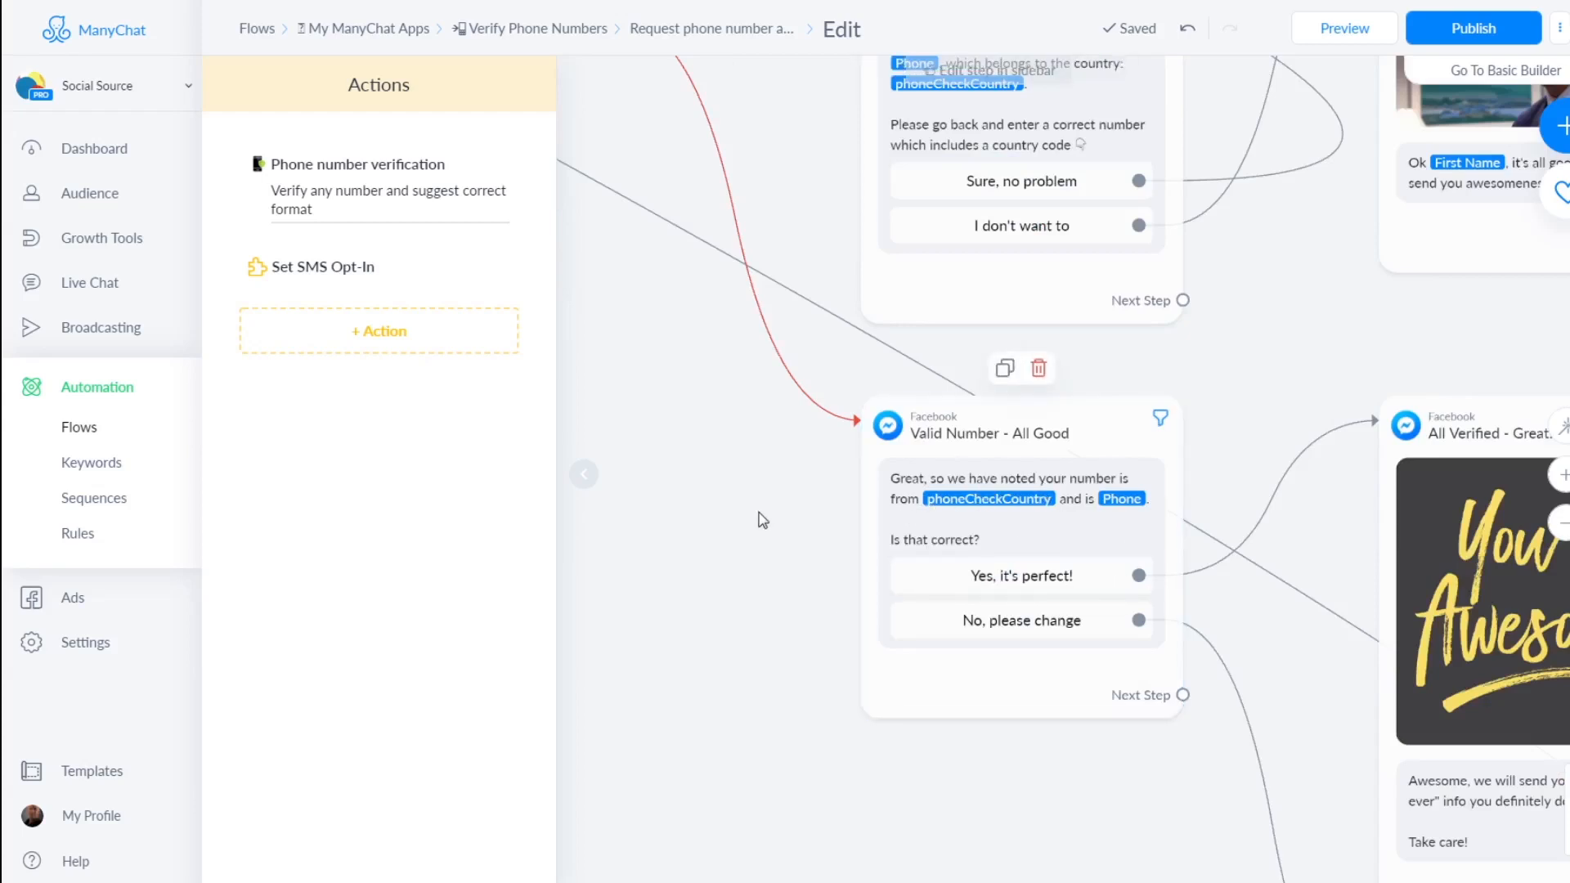
{"action": "scroll", "coordinate": [777, 550], "scroll_direction": "down", "scroll_amount": 3}
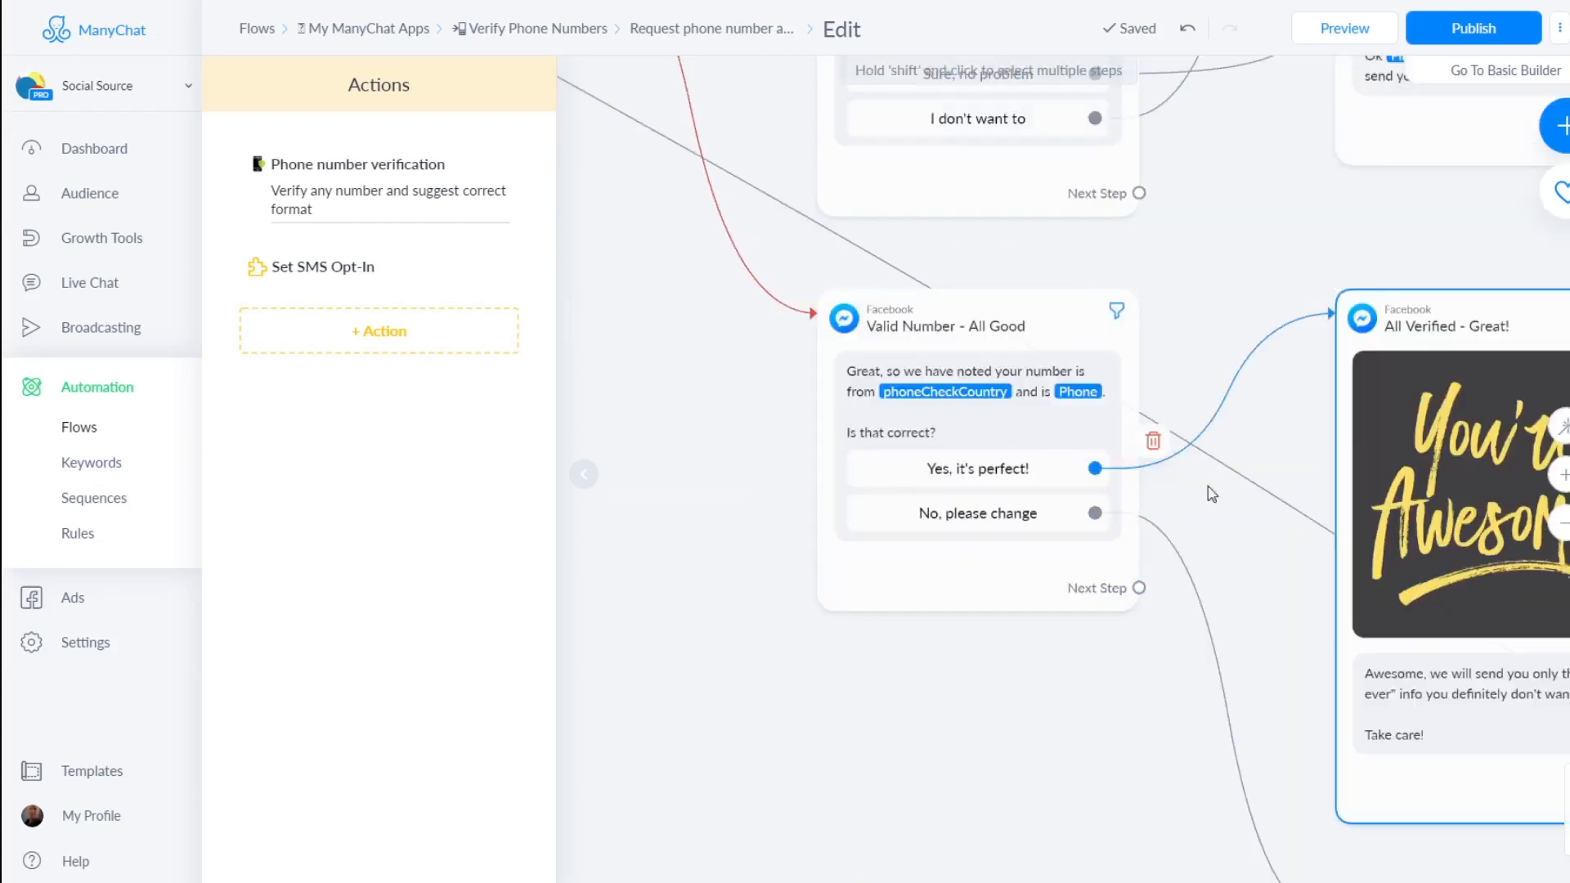
{"action": "left_click_drag", "start_coordinate": [1241, 555], "coordinate": [1113, 466]}
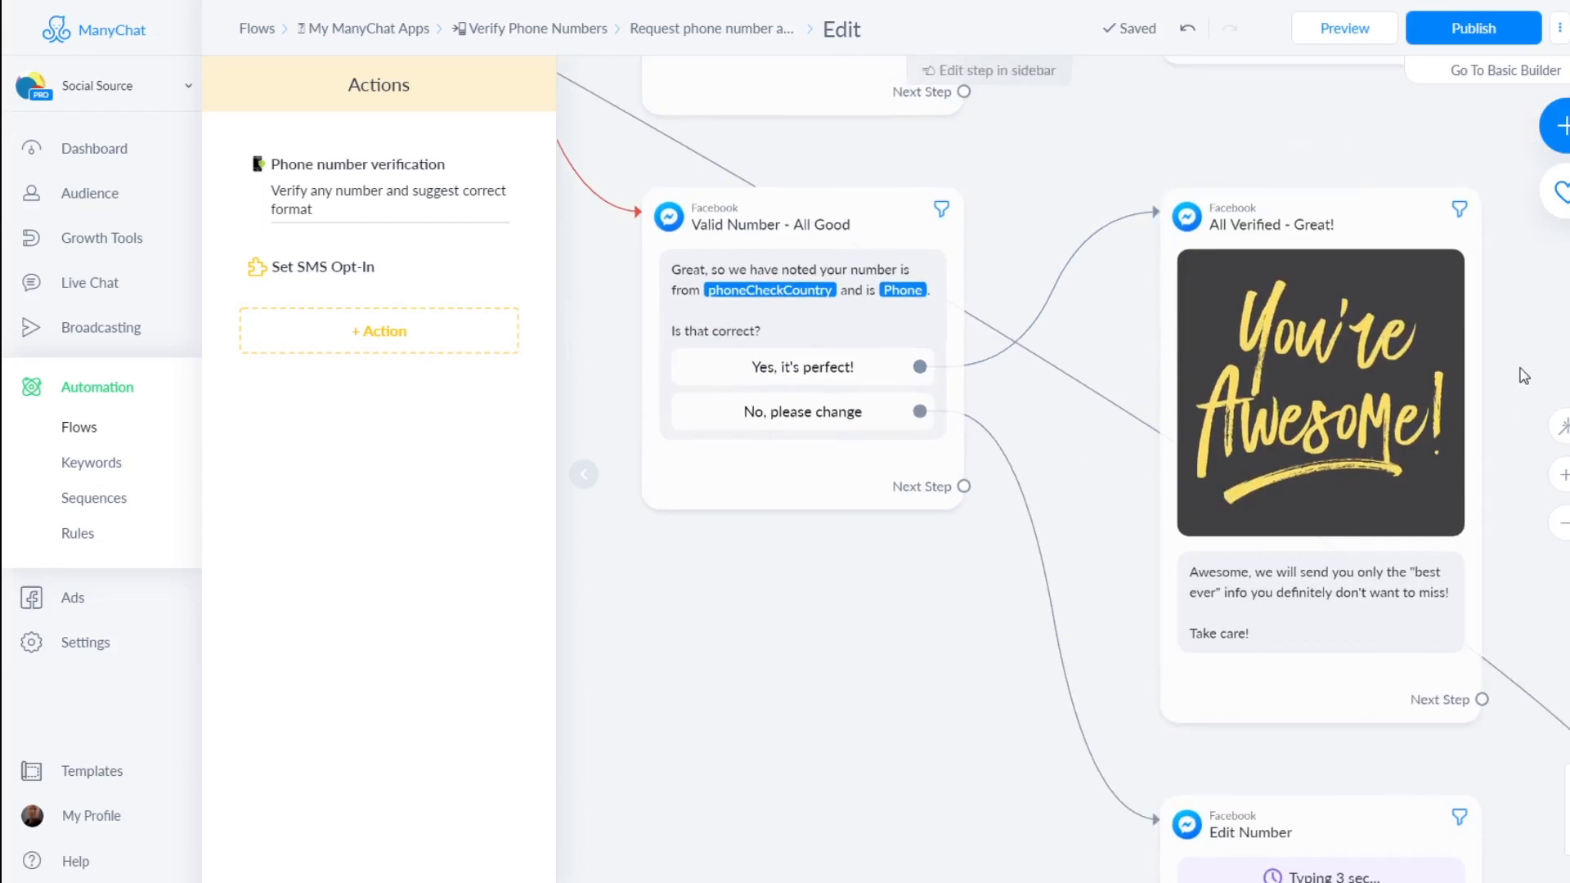
{"action": "scroll", "coordinate": [1341, 380], "scroll_direction": "right", "scroll_amount": 2}
{"action": "scroll", "coordinate": [1358, 376], "scroll_direction": "down", "scroll_amount": 5}
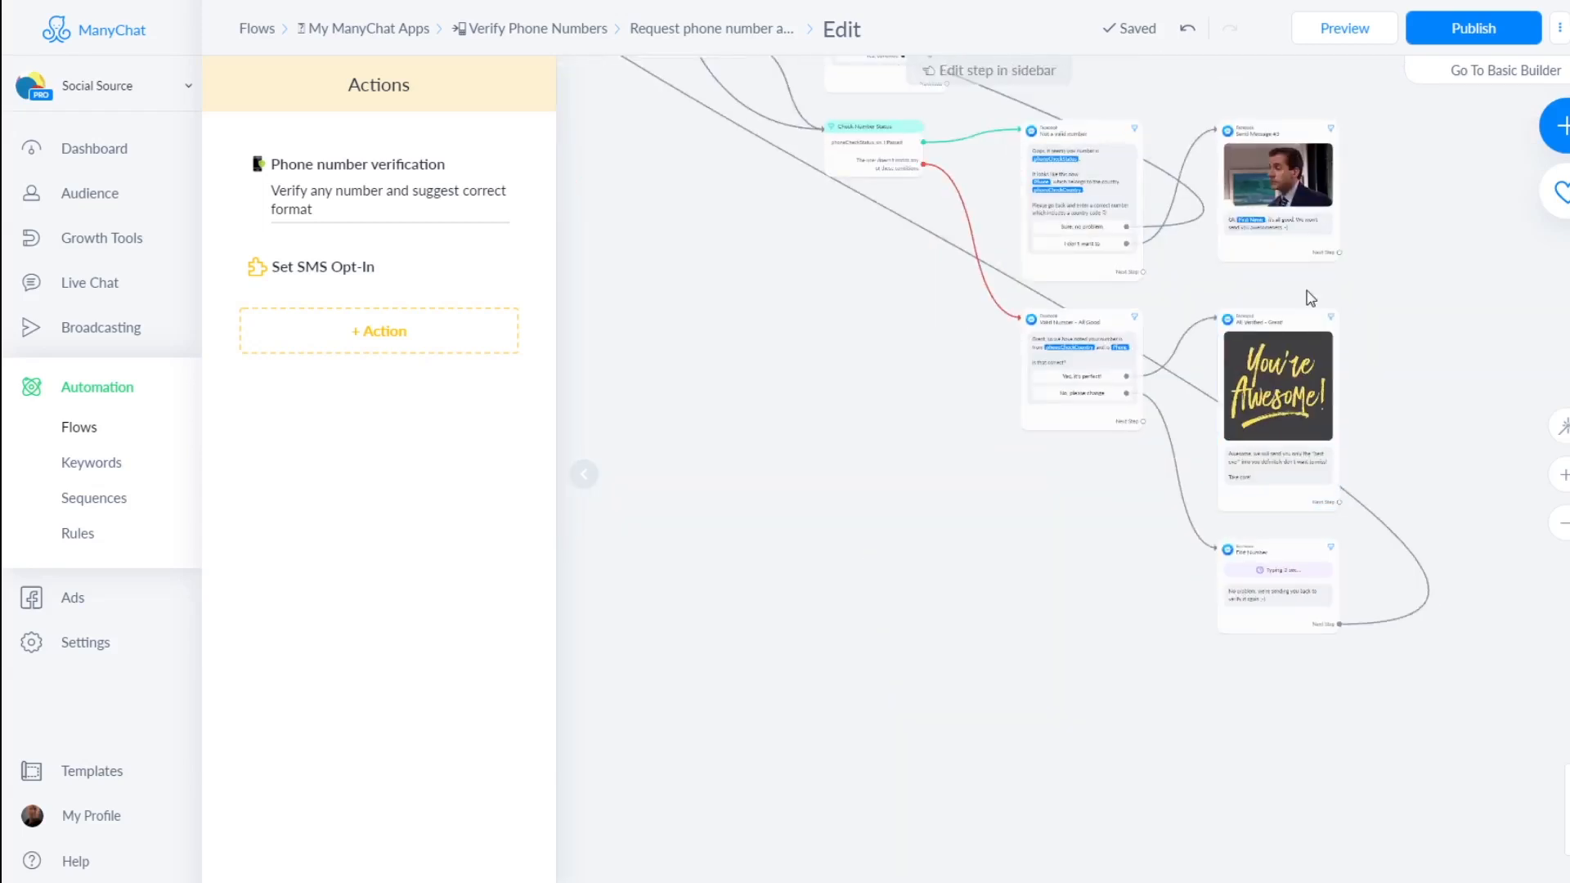
{"action": "left_click_drag", "start_coordinate": [890, 342], "coordinate": [944, 429]}
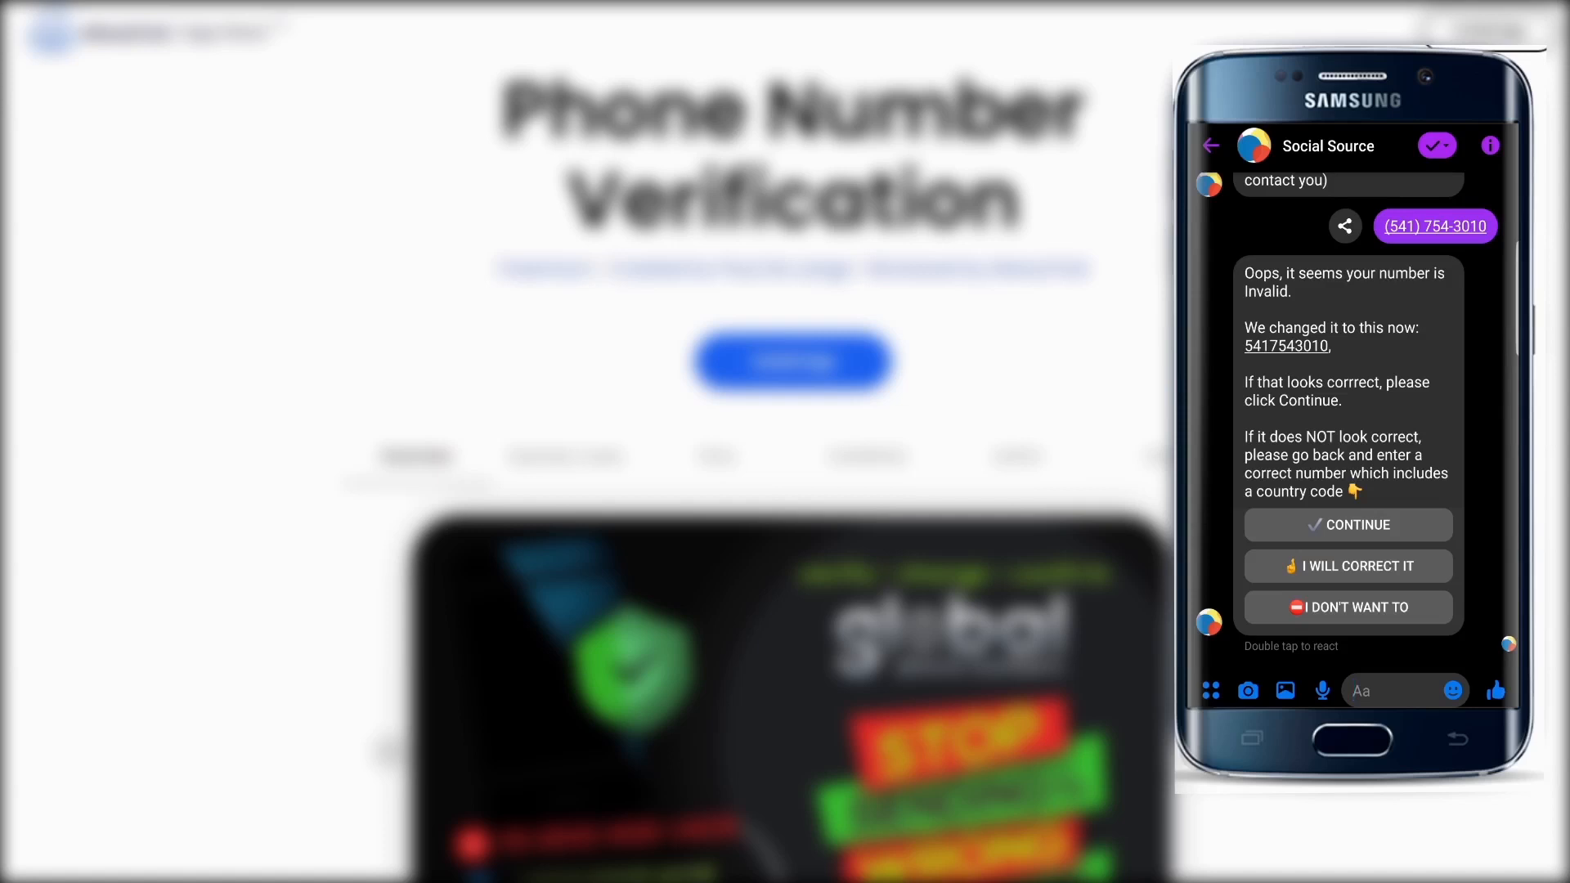
Choose to change the noted number, then resend the phone number prefixed with country code 1
{"action": "left_click", "coordinate": [1335, 534]}
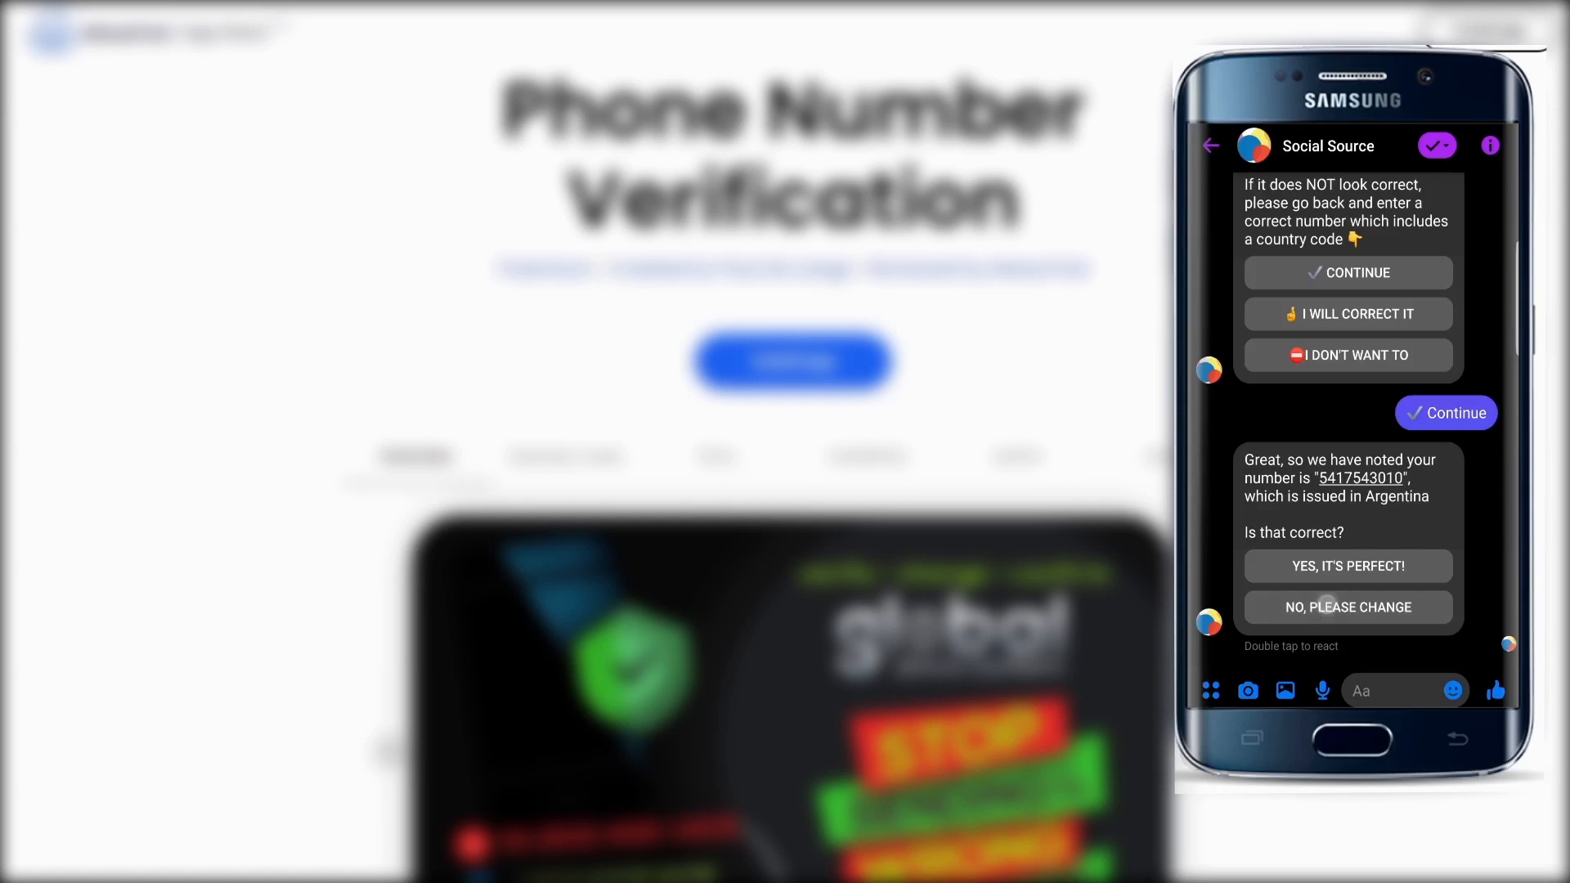
{"action": "left_click", "coordinate": [1348, 561]}
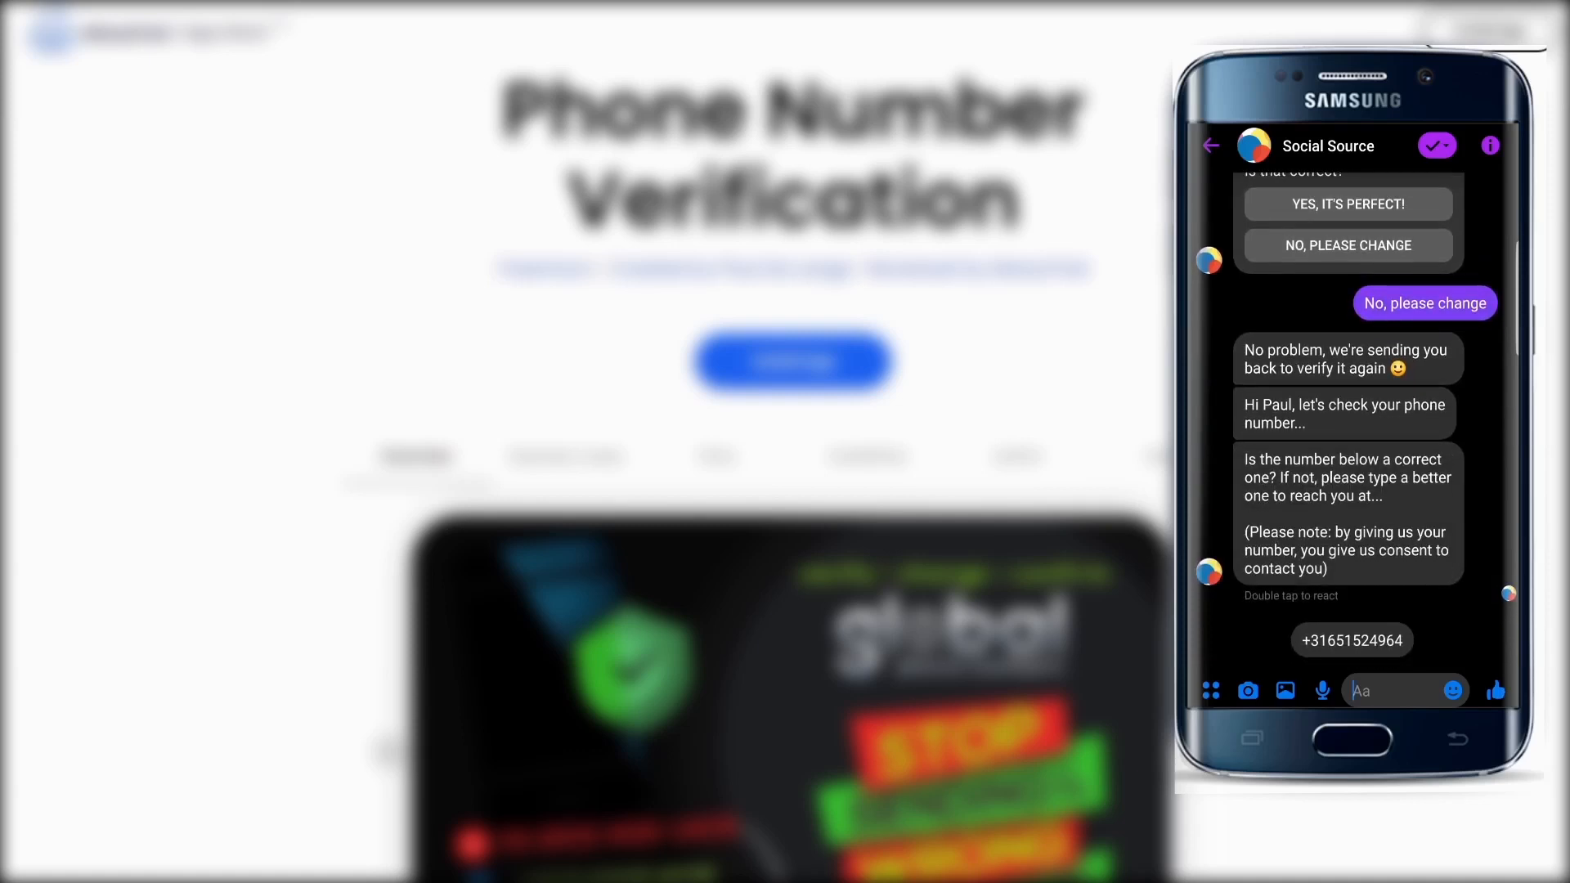
{"action": "left_click", "coordinate": [1366, 691]}
{"action": "left_click", "coordinate": [1374, 688]}
{"action": "left_click", "coordinate": [1251, 646]}
{"action": "left_click", "coordinate": [1245, 695]}
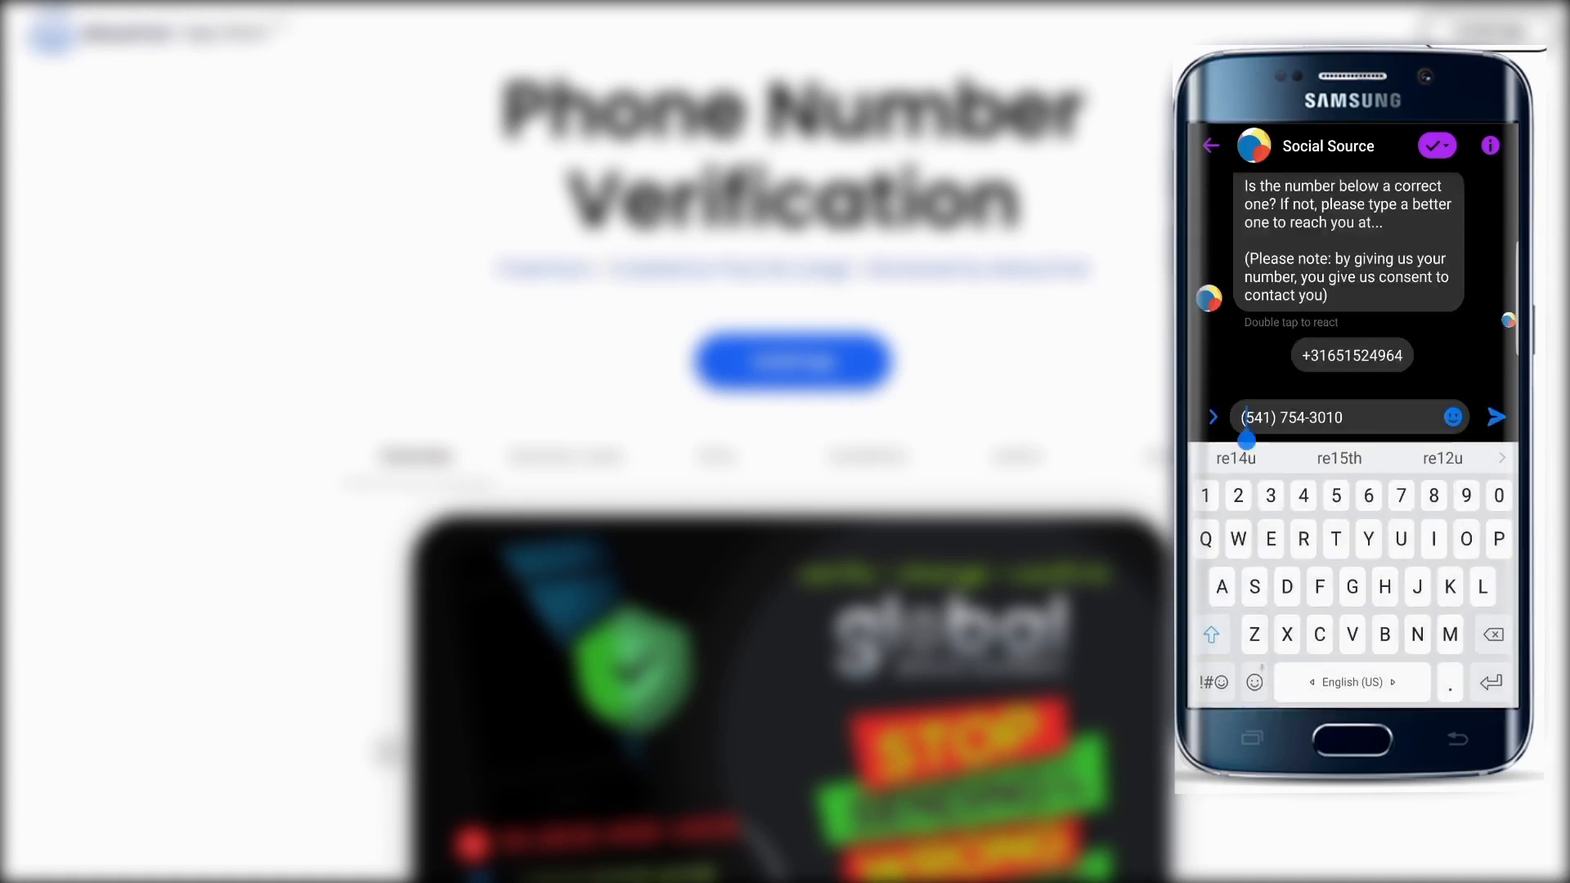
{"action": "left_click_drag", "start_coordinate": [1246, 441], "coordinate": [1231, 448]}
{"action": "type", "text": "1"}
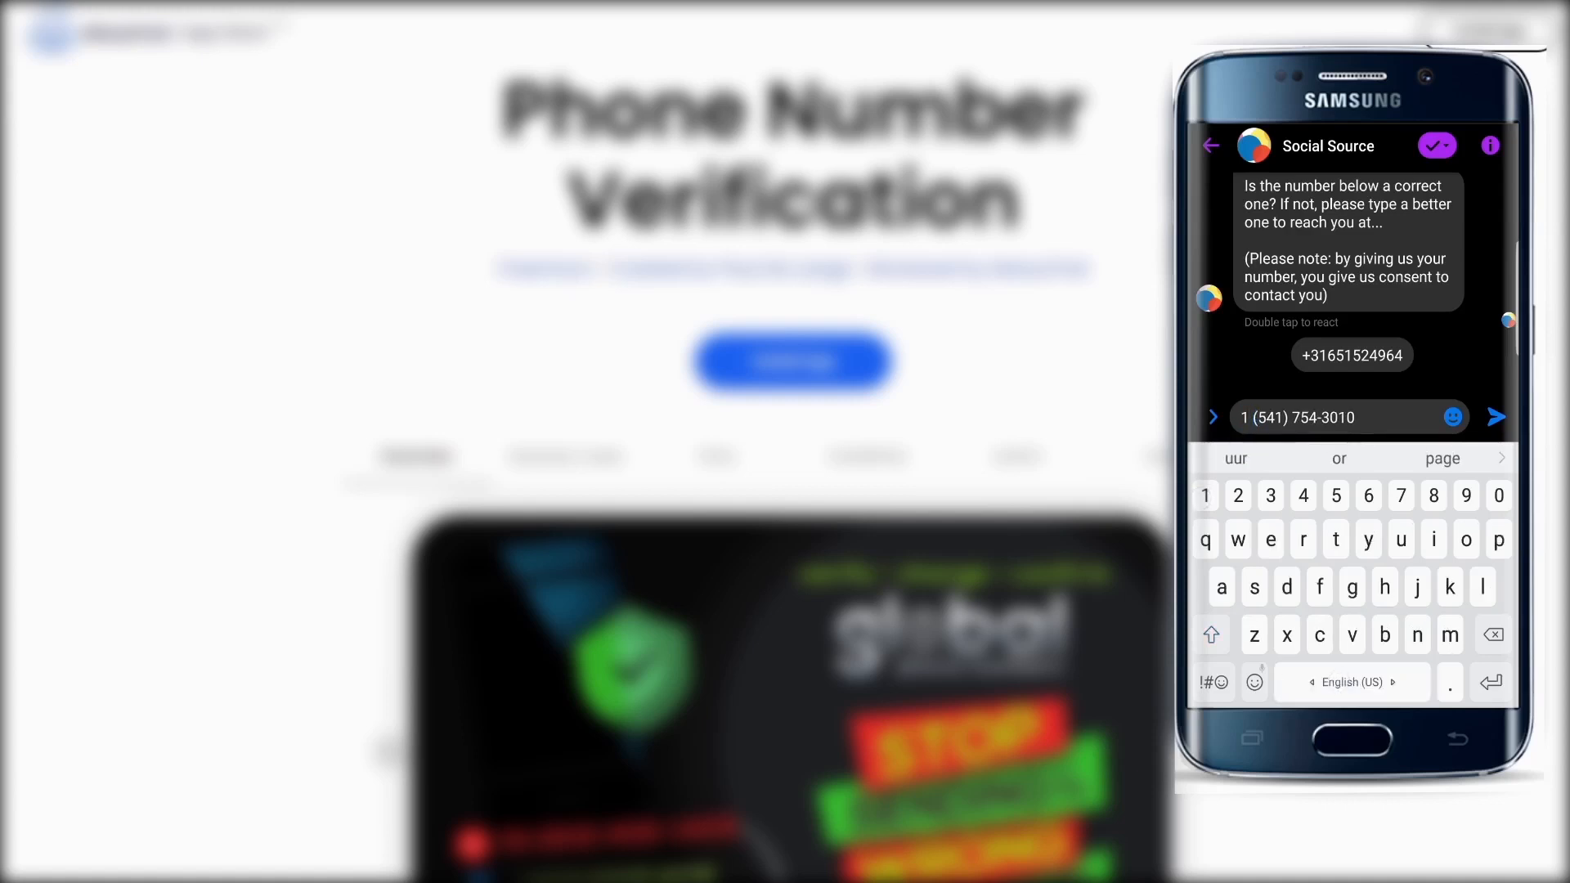
{"action": "left_click", "coordinate": [1496, 417]}
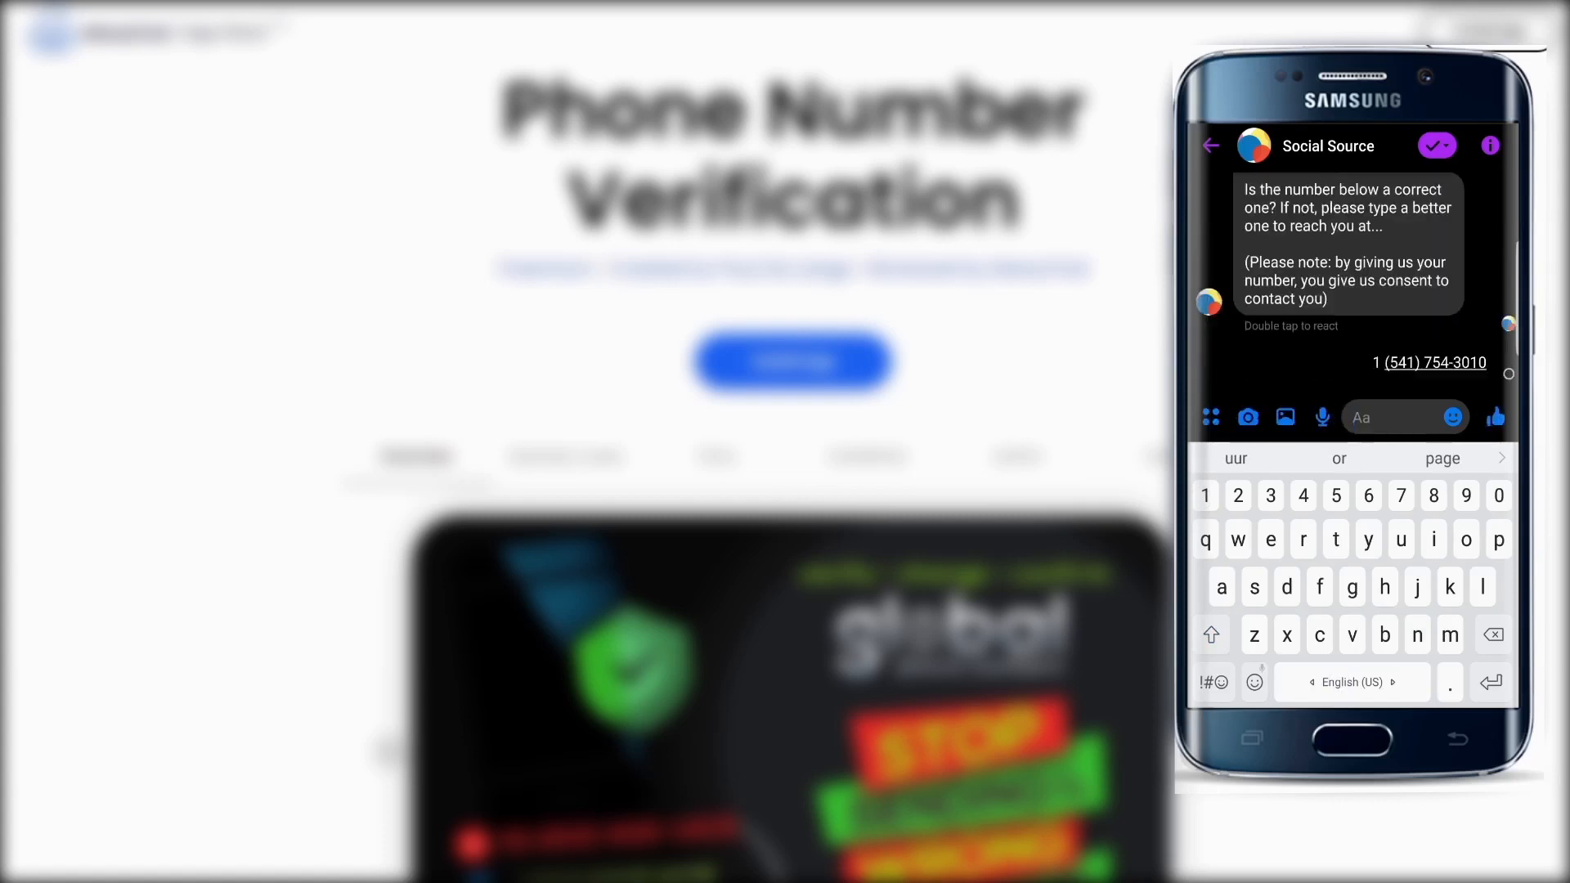